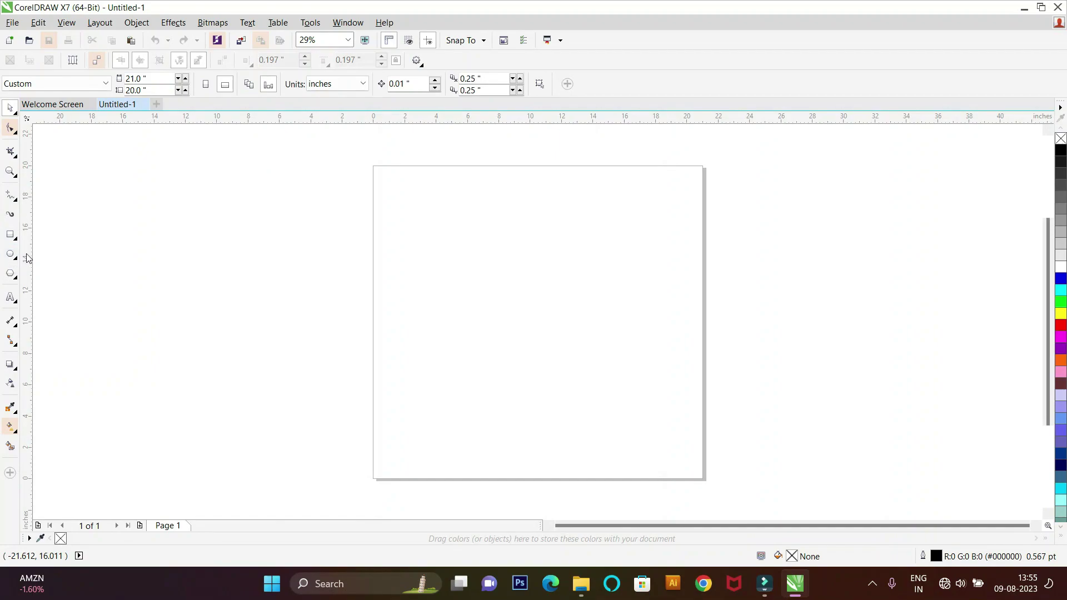
Draw a large circle with concentric copies about 8.76 and 6.77 inches wide, and align the two inner circles along their right edges
{"action": "left_click_drag", "start_coordinate": [484, 238], "coordinate": [651, 400]}
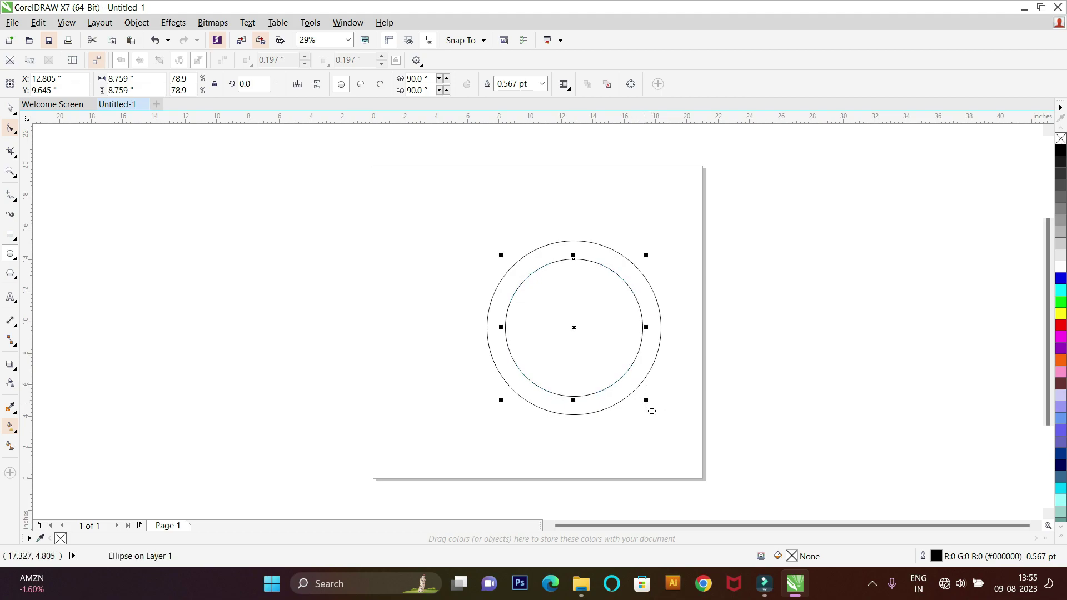
{"action": "left_click_drag", "start_coordinate": [645, 400], "coordinate": [629, 394]}
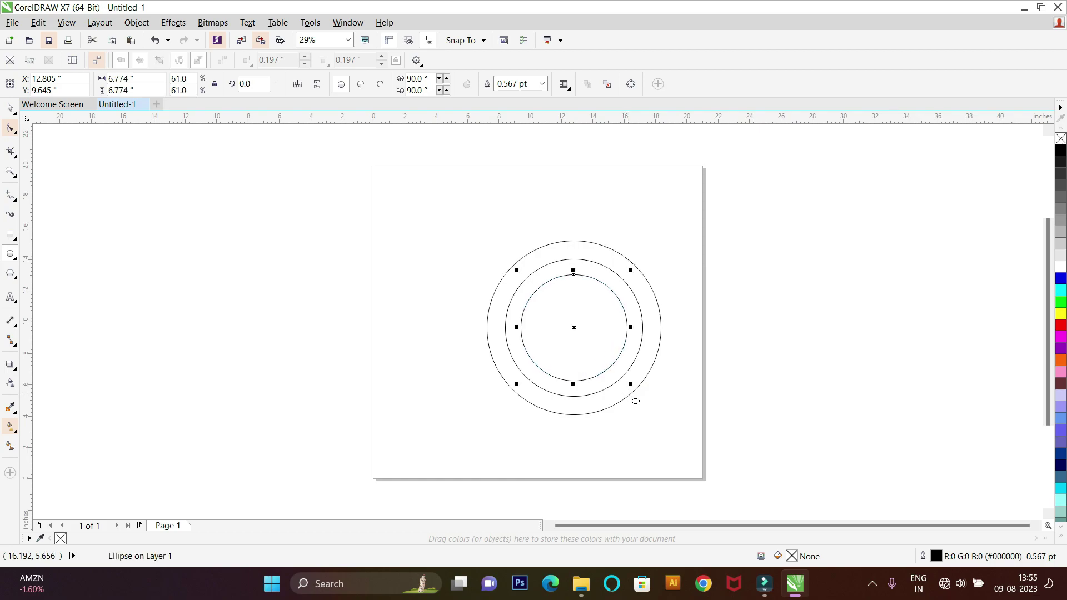
{"action": "left_click", "coordinate": [10, 107]}
{"action": "left_click", "coordinate": [638, 306], "text": "shift"}
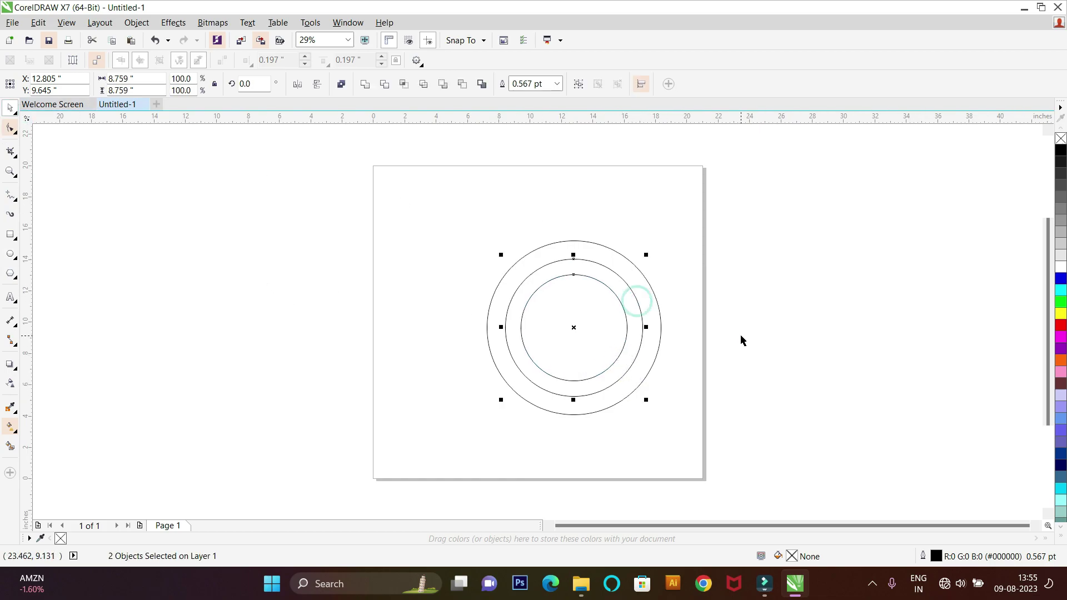
{"action": "key", "text": "r"}
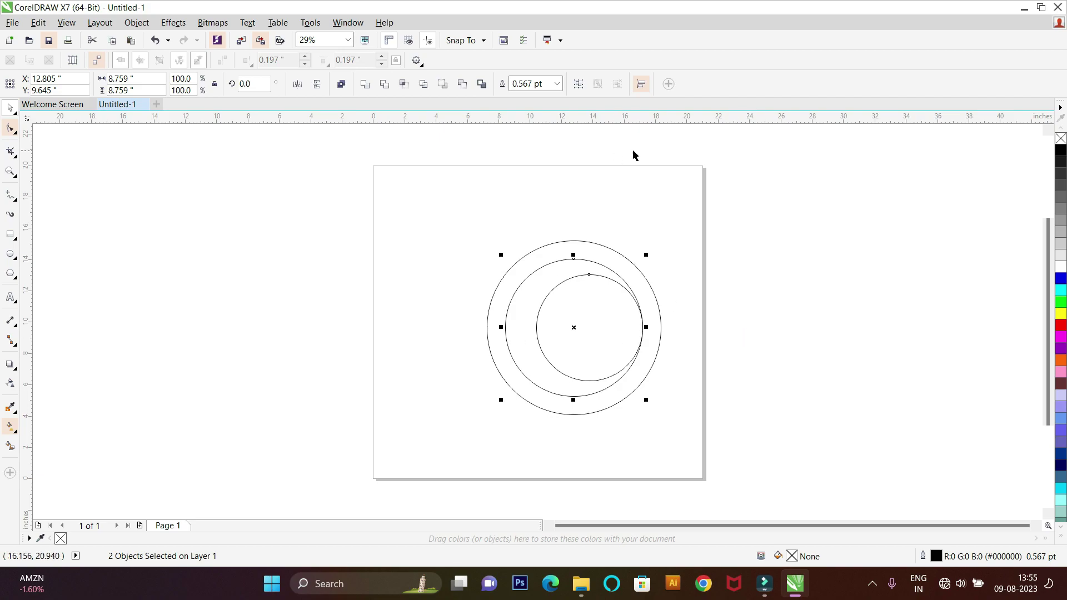
{"action": "left_click", "coordinate": [675, 252]}
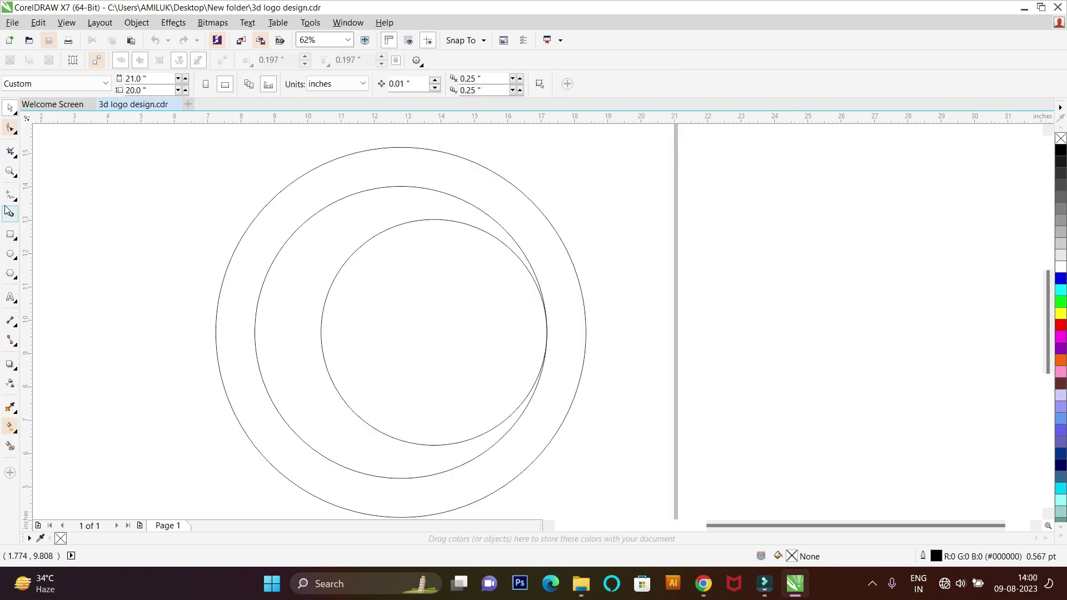
Draw a closed triangular wedge about 4.96 by 7.30 inches from the smallest circle's centre outward past the largest circle
{"action": "left_click", "coordinate": [10, 194]}
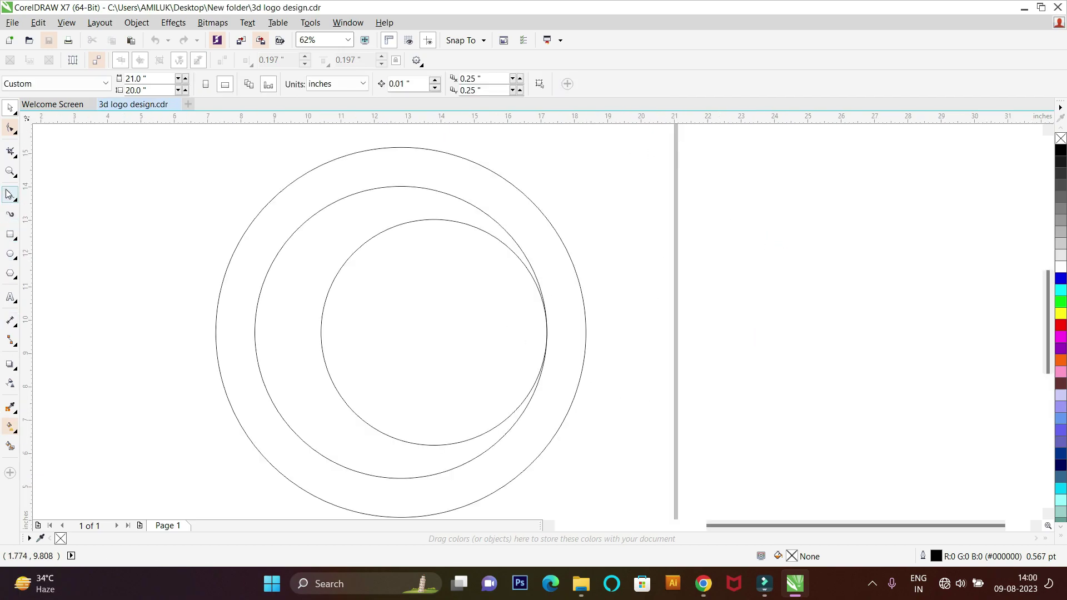
{"action": "left_click", "coordinate": [434, 333]}
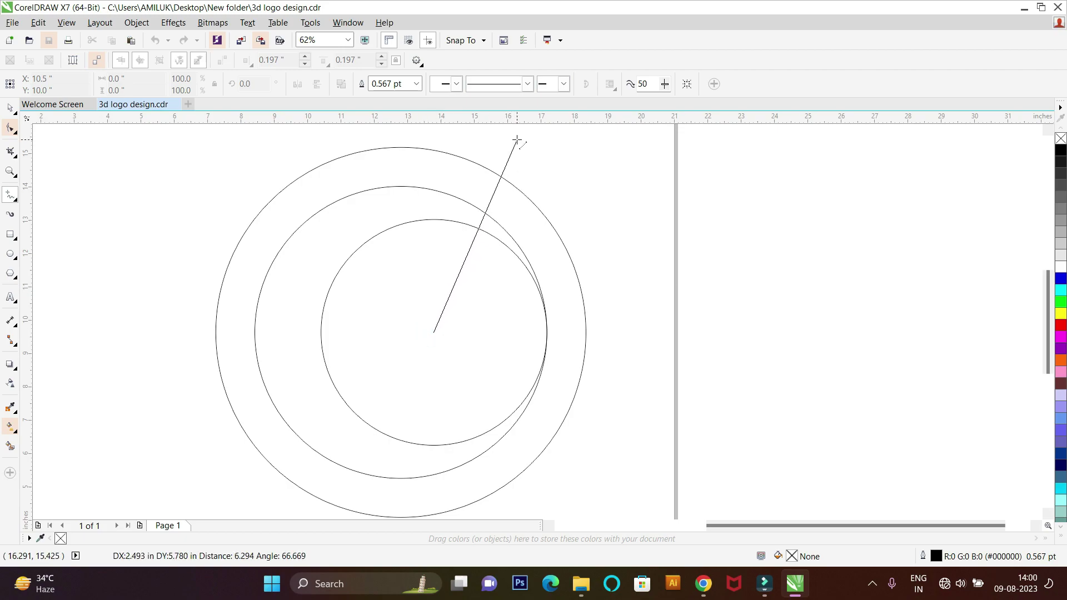
{"action": "mouse_move", "coordinate": [518, 132]}
{"action": "left_mouse_down"}
{"action": "mouse_move", "coordinate": [599, 197]}
{"action": "mouse_move", "coordinate": [460, 393]}
{"action": "mouse_move", "coordinate": [434, 401]}
{"action": "left_mouse_up"}
Set the wedge's rotation centre on its tip and make two copies rotated clockwise to about 338° and 312°, forming a fan
{"action": "key", "text": "space"}
{"action": "left_click", "coordinate": [542, 267]}
{"action": "mouse_move", "coordinate": [603, 150]}
{"action": "left_mouse_down"}
{"action": "mouse_move", "coordinate": [636, 174]}
{"action": "mouse_move", "coordinate": [614, 145]}
{"action": "left_mouse_up"}
{"action": "key", "text": "ctrl+z"}
{"action": "mouse_move", "coordinate": [517, 281]}
{"action": "left_mouse_down"}
{"action": "mouse_move", "coordinate": [426, 416]}
{"action": "mouse_move", "coordinate": [434, 403]}
{"action": "left_mouse_up"}
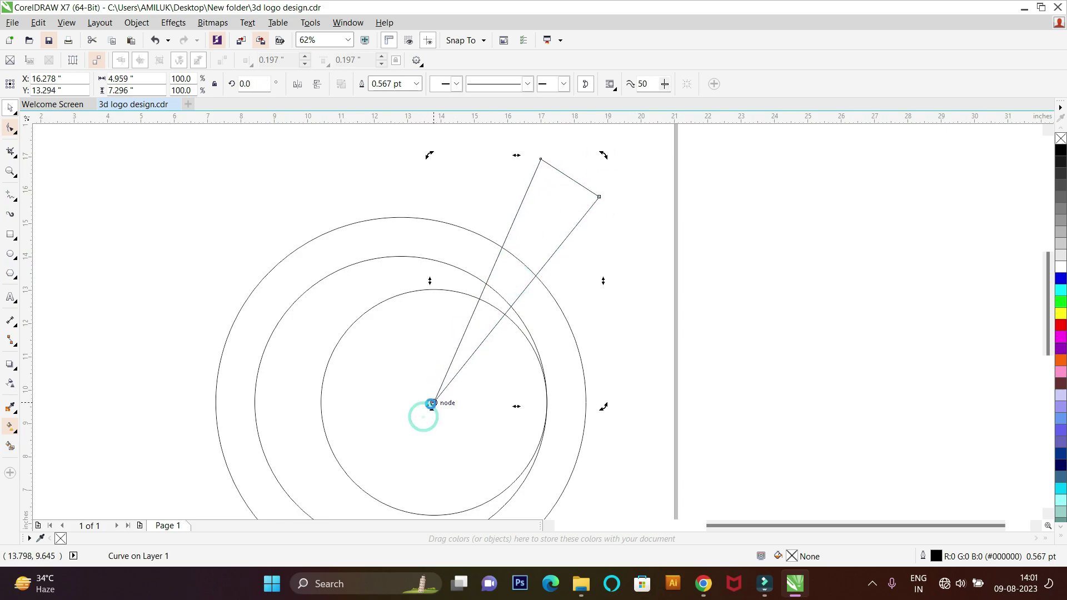
{"action": "left_click_drag", "start_coordinate": [603, 155], "coordinate": [665, 242]}
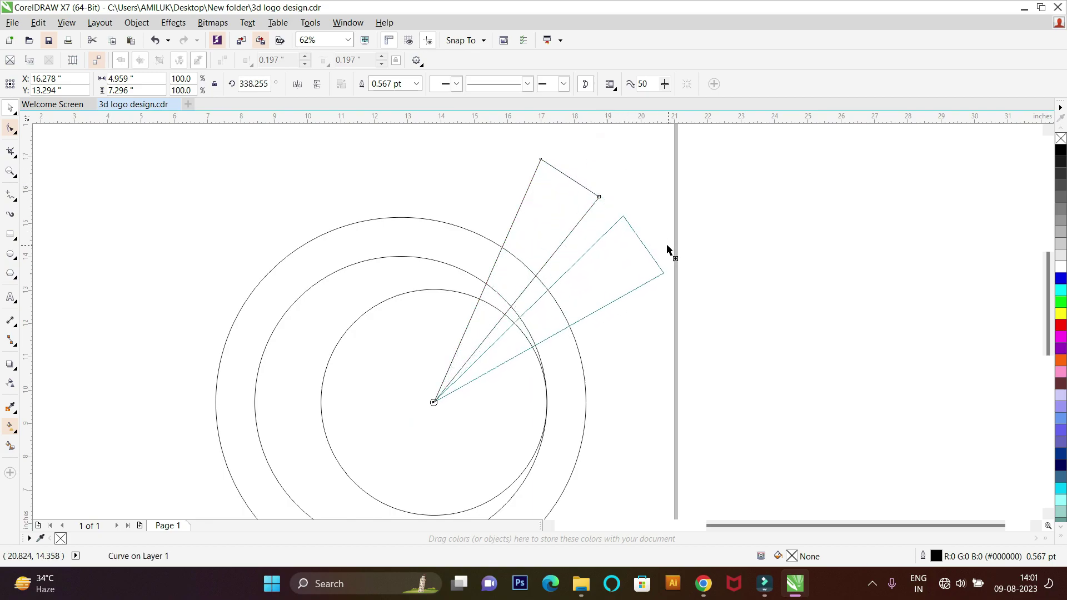
{"action": "scroll", "coordinate": [504, 252], "scroll_direction": "down", "scroll_amount": 2}
{"action": "left_click_drag", "start_coordinate": [589, 229], "coordinate": [593, 285]}
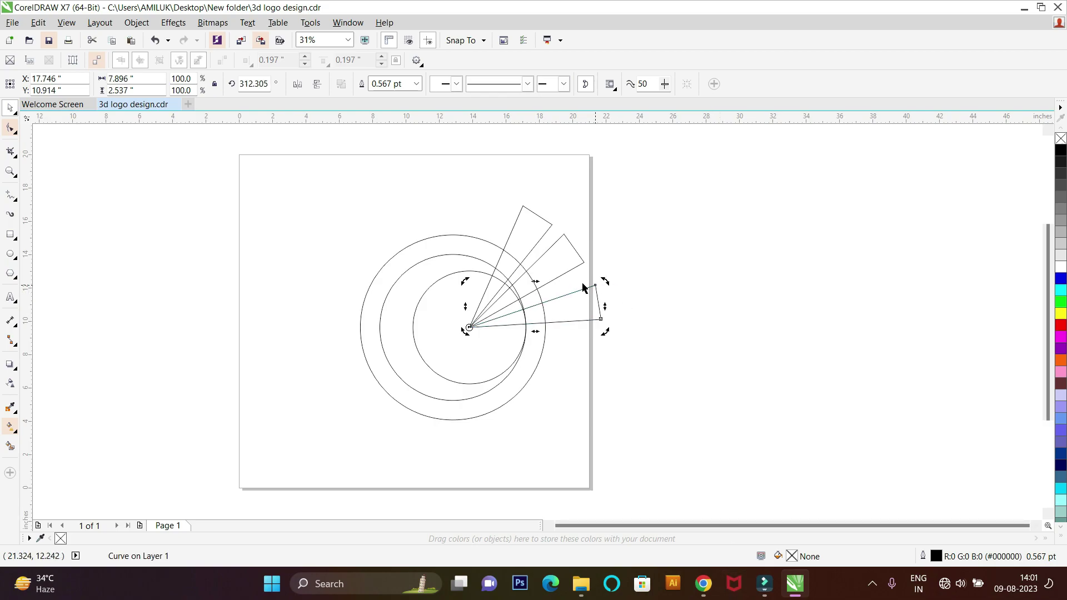
{"action": "left_click", "coordinate": [10, 128]}
{"action": "left_click", "coordinate": [538, 215]}
{"action": "scroll", "coordinate": [493, 248], "scroll_direction": "up", "scroll_amount": 4}
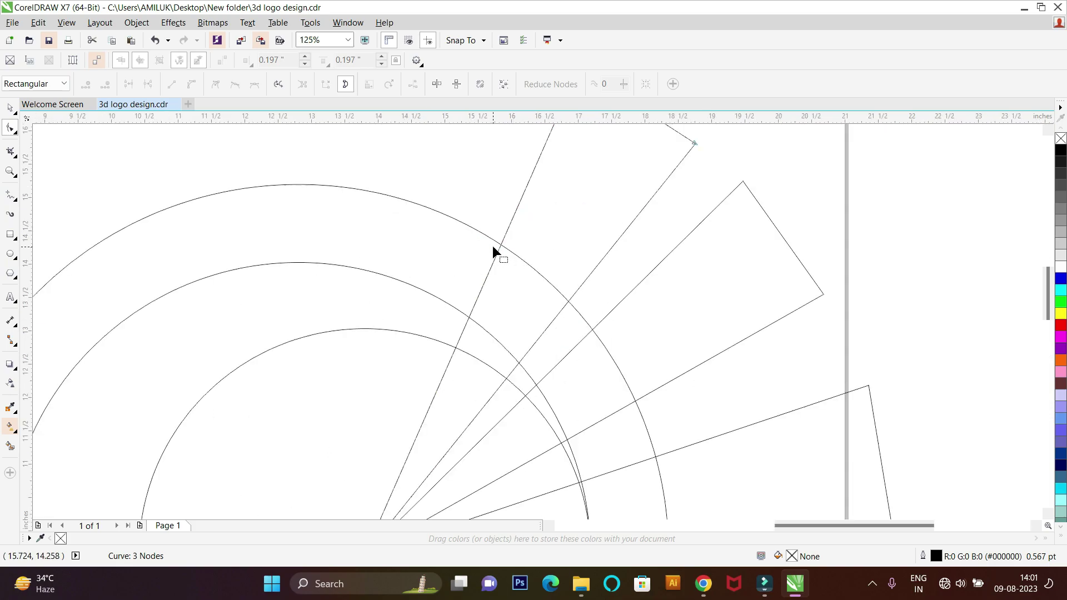
{"action": "left_click_drag", "start_coordinate": [501, 253], "coordinate": [514, 267]}
{"action": "scroll", "coordinate": [455, 255], "scroll_direction": "down", "scroll_amount": 2}
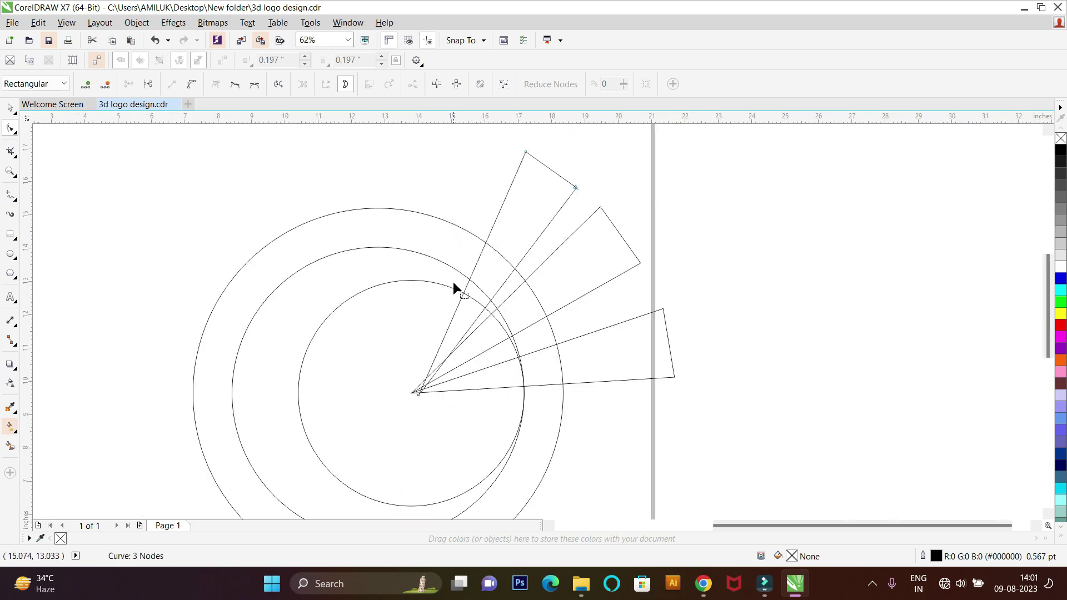
{"action": "key", "text": "ctrl+z"}
Convert the upper wedge's segments to curves and bend both of its long sides
{"action": "scroll", "coordinate": [408, 378], "scroll_direction": "up", "scroll_amount": 3}
{"action": "scroll", "coordinate": [408, 378], "scroll_direction": "down", "scroll_amount": 4}
{"action": "left_click", "coordinate": [420, 209]}
{"action": "left_click_drag", "start_coordinate": [529, 245], "coordinate": [393, 389]}
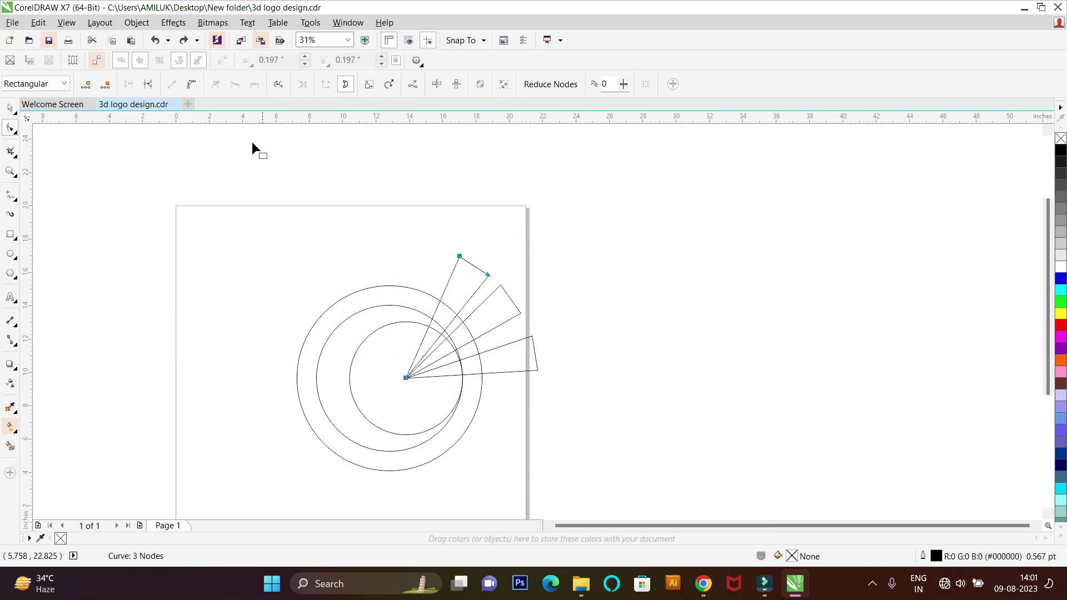
{"action": "left_click", "coordinate": [191, 84]}
{"action": "scroll", "coordinate": [483, 333], "scroll_direction": "up", "scroll_amount": 2}
{"action": "left_click_drag", "start_coordinate": [376, 293], "coordinate": [415, 305]}
{"action": "scroll", "coordinate": [384, 252], "scroll_direction": "down", "scroll_amount": 2}
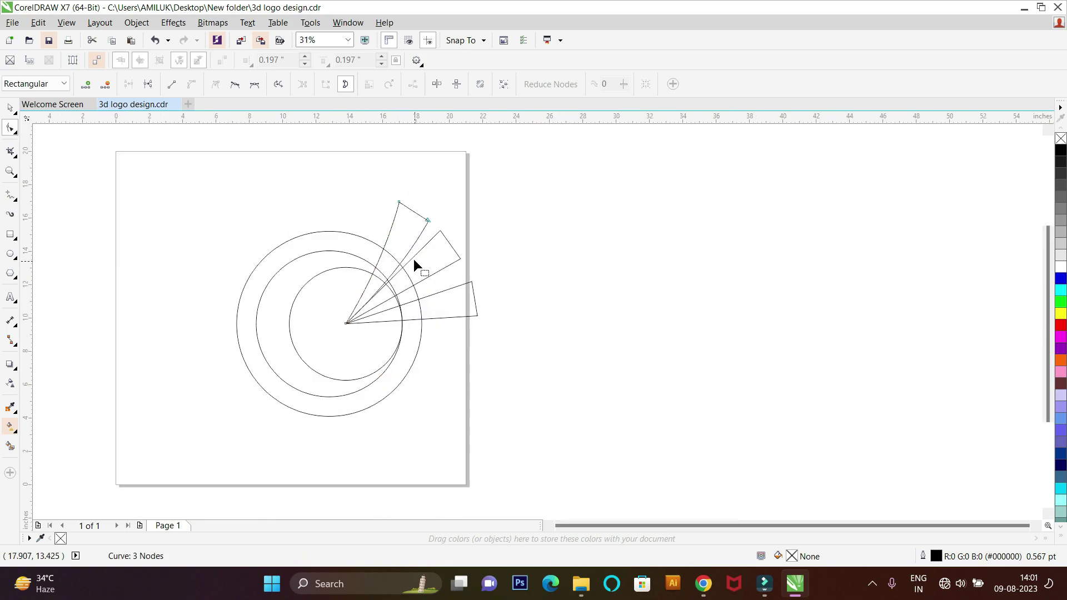
Convert the middle wedge's segments to curves and bend both long sides to follow the upper wedge
{"action": "scroll", "coordinate": [414, 259], "scroll_direction": "up", "scroll_amount": 2}
{"action": "left_click", "coordinate": [408, 259]}
{"action": "left_click_drag", "start_coordinate": [586, 166], "coordinate": [268, 390]}
{"action": "left_click", "coordinate": [193, 83]}
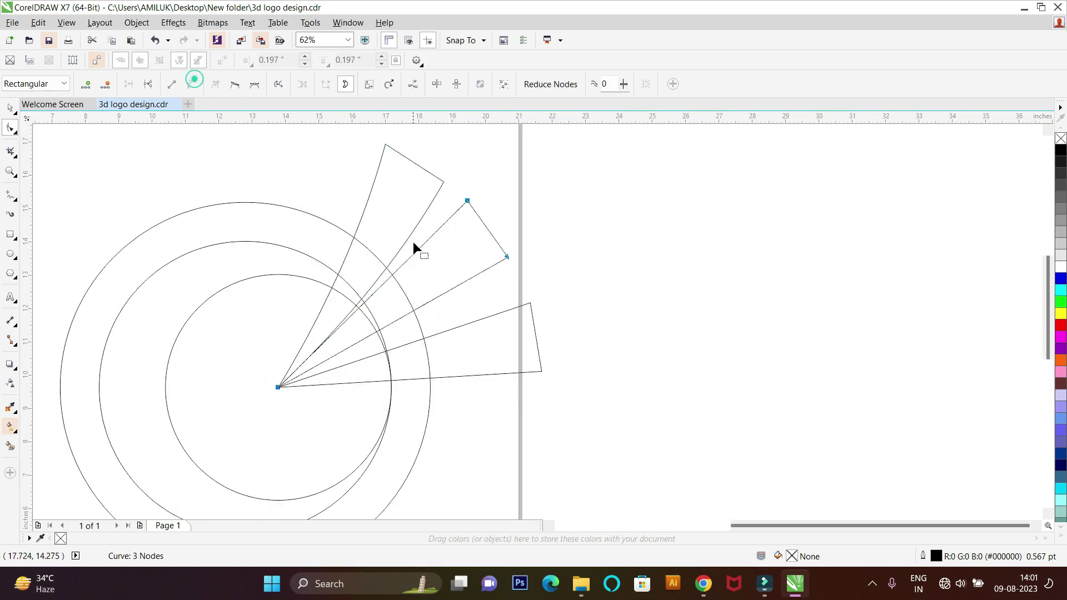
{"action": "left_click", "coordinate": [414, 251]}
{"action": "left_click_drag", "start_coordinate": [432, 300], "coordinate": [443, 309]}
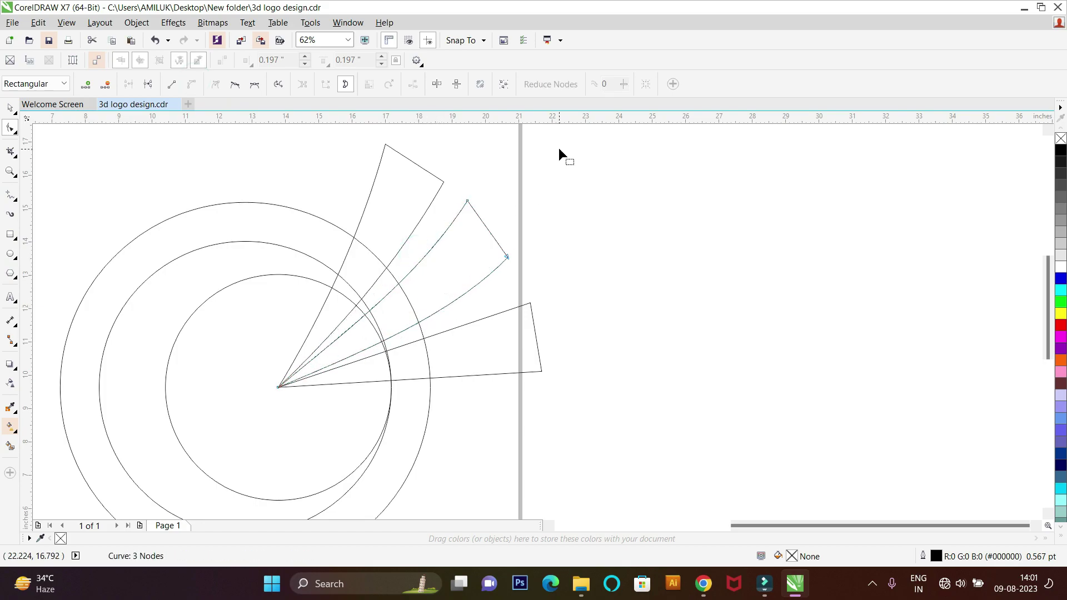
Convert the lower wedge's segments to curves and bow both of its long sides downward
{"action": "scroll", "coordinate": [525, 305], "scroll_direction": "down", "scroll_amount": 1}
{"action": "left_click_drag", "start_coordinate": [554, 293], "coordinate": [367, 351]}
{"action": "left_click", "coordinate": [191, 85]}
{"action": "scroll", "coordinate": [428, 338], "scroll_direction": "up", "scroll_amount": 1}
{"action": "left_click_drag", "start_coordinate": [476, 291], "coordinate": [480, 298]}
{"action": "left_click_drag", "start_coordinate": [473, 336], "coordinate": [479, 350]}
{"action": "scroll", "coordinate": [435, 278], "scroll_direction": "down", "scroll_amount": 1}
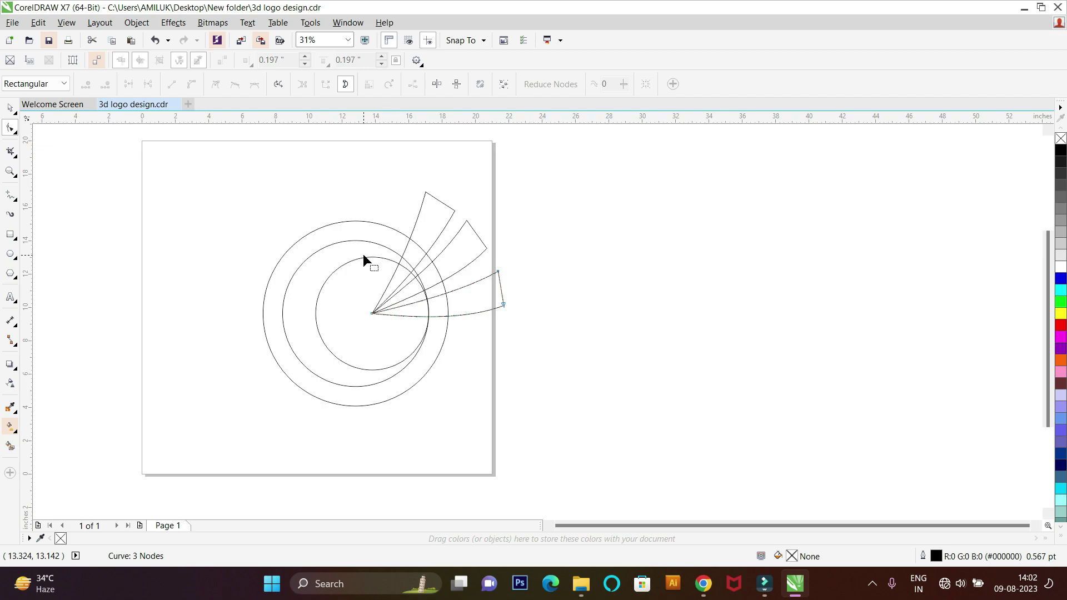
Bend the long sides of the lower and middle wedges further into stronger curves
{"action": "scroll", "coordinate": [498, 289], "scroll_direction": "up", "scroll_amount": 1}
{"action": "left_click", "coordinate": [508, 332]}
{"action": "left_click", "coordinate": [571, 328]}
{"action": "scroll", "coordinate": [400, 260], "scroll_direction": "down", "scroll_amount": 2}
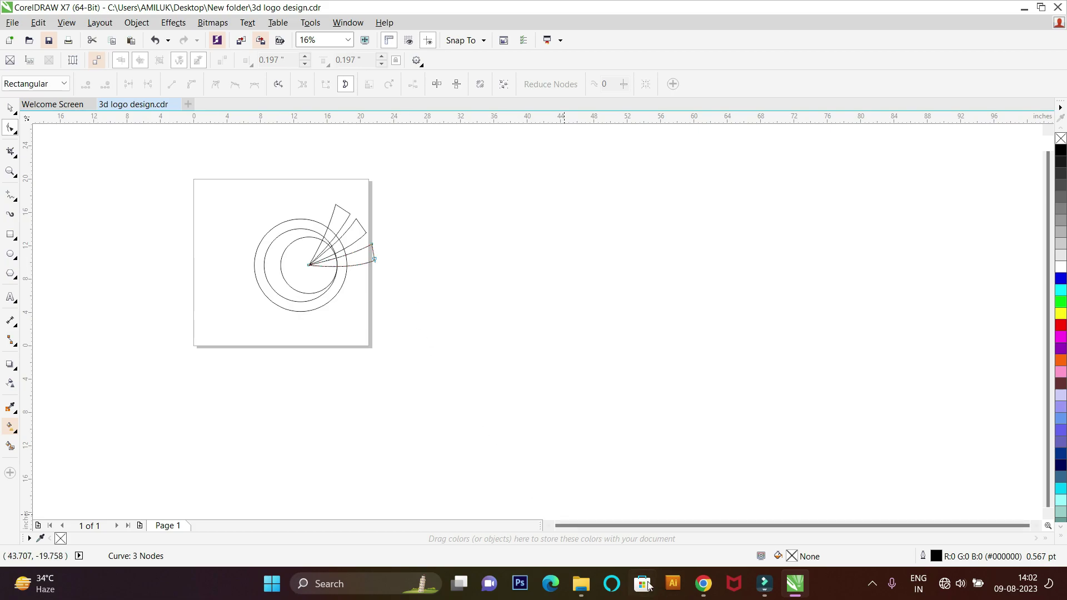
{"action": "scroll", "coordinate": [375, 258], "scroll_direction": "up", "scroll_amount": 2}
{"action": "left_click", "coordinate": [383, 245]}
{"action": "scroll", "coordinate": [314, 272], "scroll_direction": "down", "scroll_amount": 1}
{"action": "left_click_drag", "start_coordinate": [299, 269], "coordinate": [314, 283]}
{"action": "mouse_move", "coordinate": [308, 243]}
{"action": "left_mouse_down"}
{"action": "mouse_move", "coordinate": [317, 250]}
{"action": "mouse_move", "coordinate": [309, 271]}
{"action": "mouse_move", "coordinate": [301, 224]}
{"action": "mouse_move", "coordinate": [295, 235]}
{"action": "mouse_move", "coordinate": [303, 229]}
{"action": "left_mouse_up"}
{"action": "scroll", "coordinate": [309, 261], "scroll_direction": "up", "scroll_amount": 1}
{"action": "scroll", "coordinate": [302, 229], "scroll_direction": "up", "scroll_amount": 2}
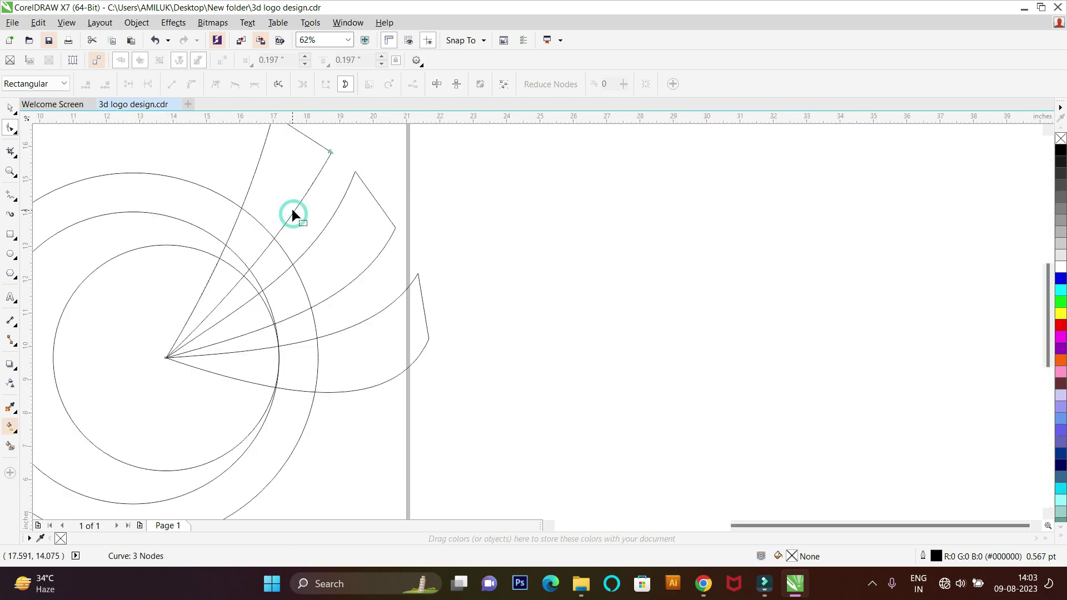
Bend both long sides of the upper wedge further to match the other two wedges
{"action": "left_click", "coordinate": [298, 211]}
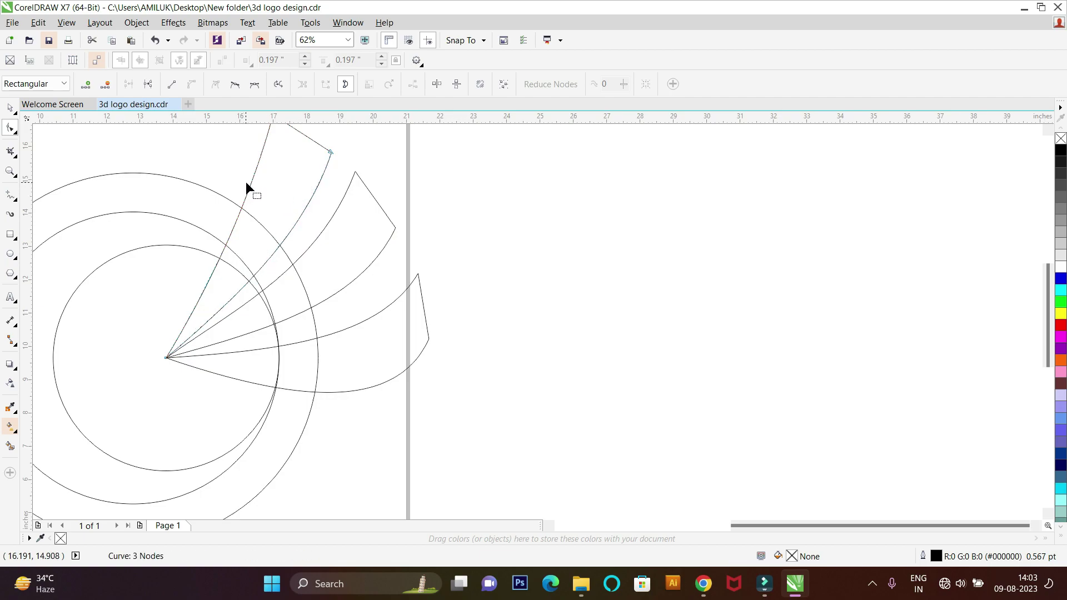
{"action": "left_click_drag", "start_coordinate": [250, 185], "coordinate": [258, 199]}
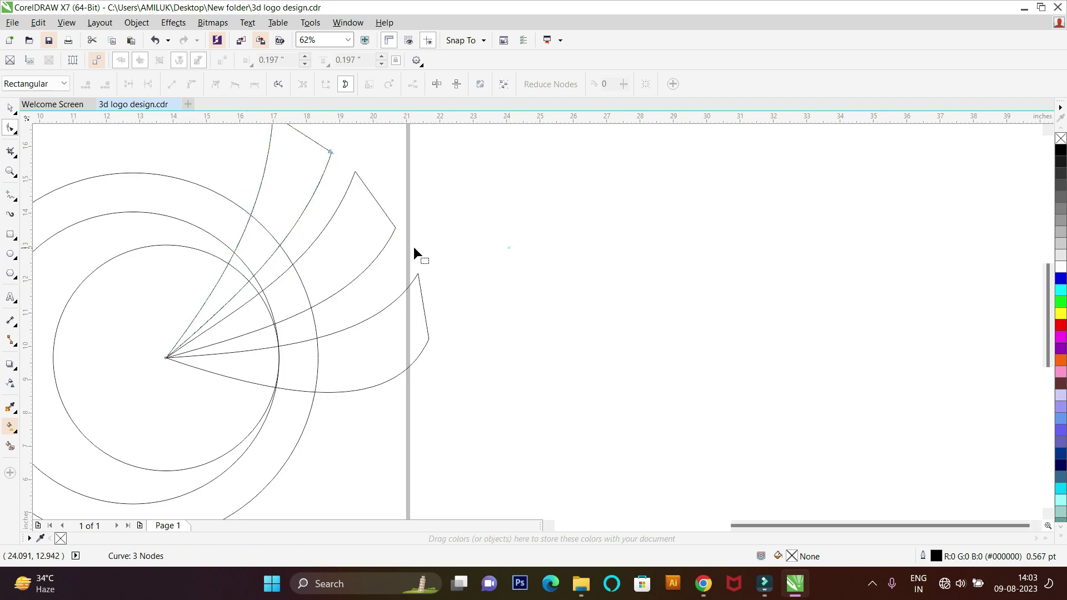
{"action": "scroll", "coordinate": [357, 289], "scroll_direction": "down", "scroll_amount": 4}
Smart-fill the outer ring, the crescent and the sections of the lower wedge with yellow
{"action": "left_click", "coordinate": [10, 108]}
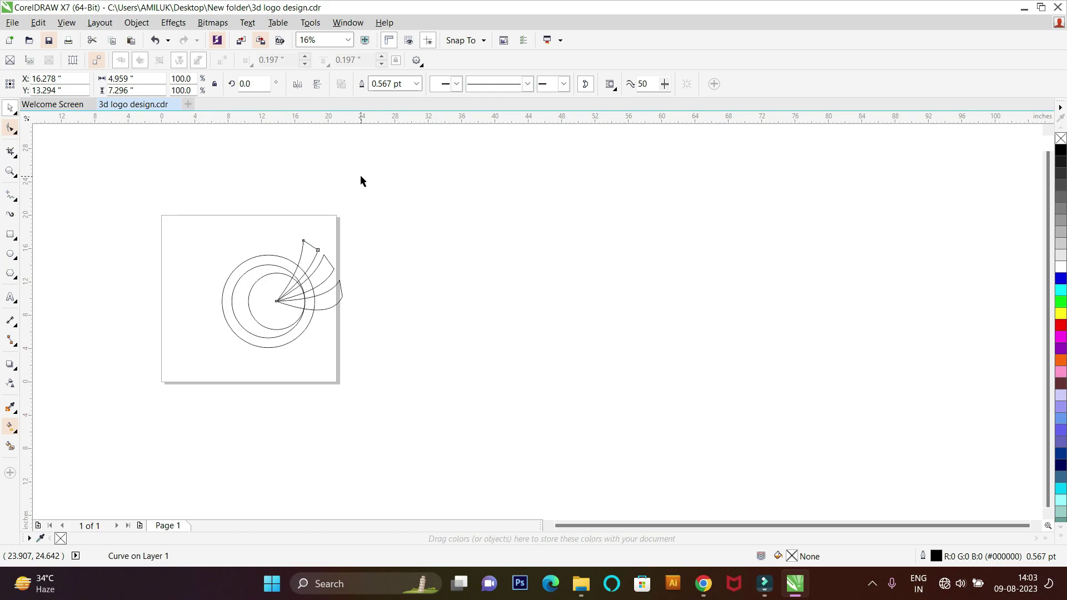
{"action": "left_click", "coordinate": [269, 284]}
{"action": "scroll", "coordinate": [268, 284], "scroll_direction": "up", "scroll_amount": 2}
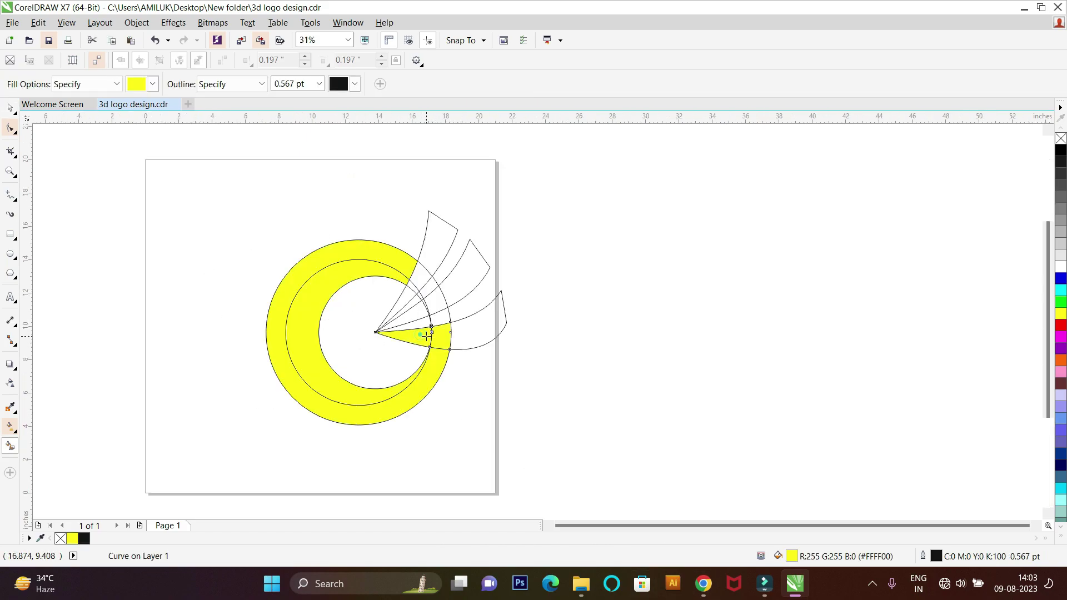
{"action": "left_click", "coordinate": [470, 332]}
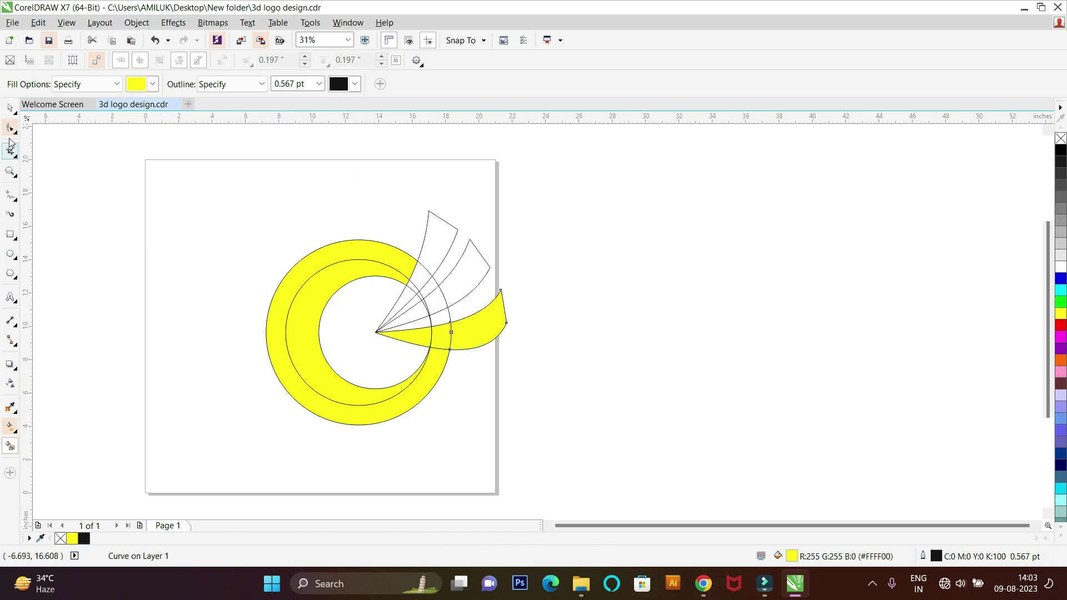
Select the yellow sections of the lower wedge and weld them into one shape
{"action": "left_click", "coordinate": [11, 107]}
{"action": "left_click", "coordinate": [438, 349], "text": "shift"}
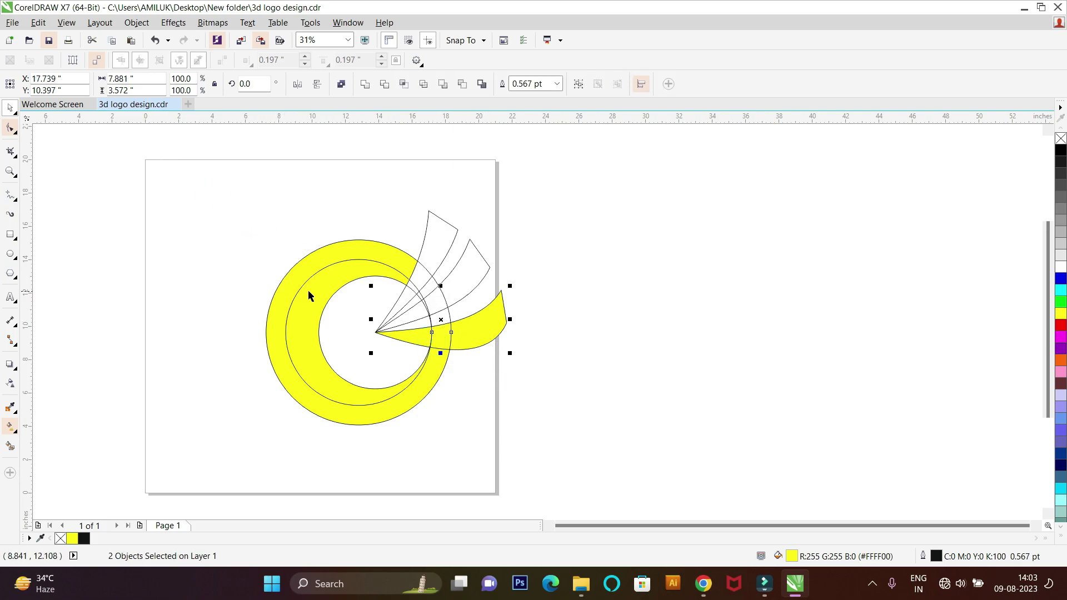
{"action": "left_click", "coordinate": [366, 84]}
{"action": "scroll", "coordinate": [441, 332], "scroll_direction": "up", "scroll_amount": 2}
{"action": "left_click", "coordinate": [775, 248]}
Recolour the welded lower wedge cyan, keeping it in its original place
{"action": "left_click", "coordinate": [381, 335]}
{"action": "scroll", "coordinate": [427, 318], "scroll_direction": "down", "scroll_amount": 1}
{"action": "left_click_drag", "start_coordinate": [435, 302], "coordinate": [657, 315]}
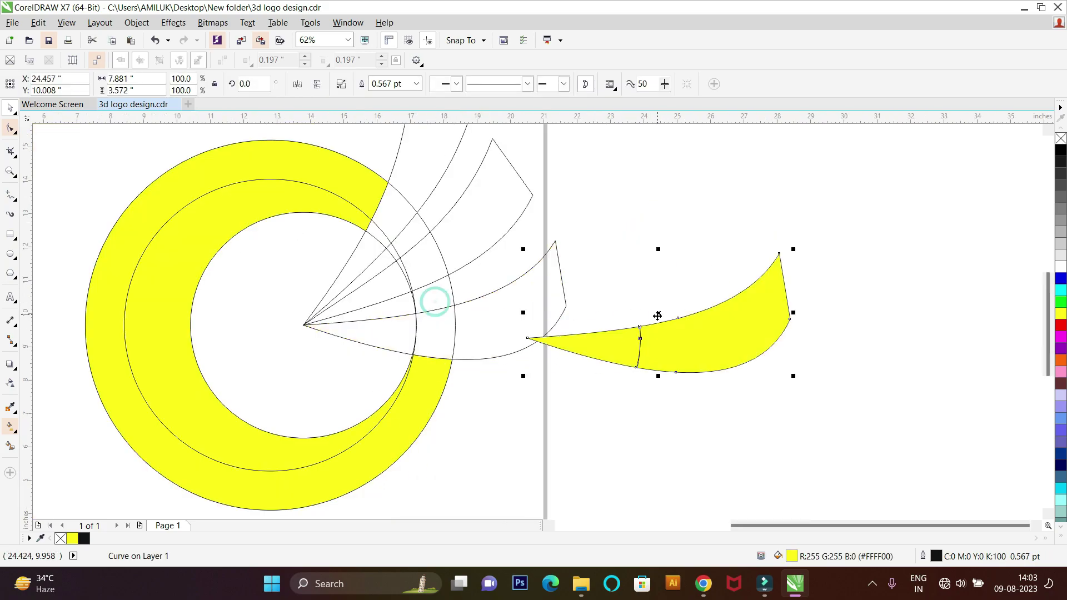
{"action": "key", "text": "ctrl+z"}
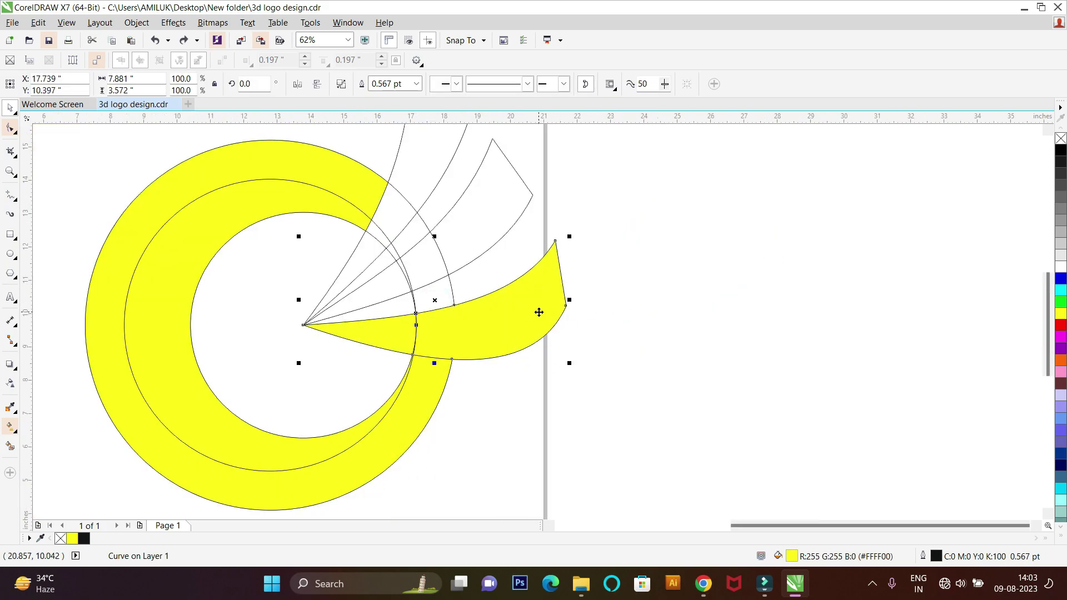
{"action": "scroll", "coordinate": [539, 312], "scroll_direction": "down", "scroll_amount": 1}
{"action": "left_click", "coordinate": [1061, 290]}
{"action": "left_click", "coordinate": [682, 350]}
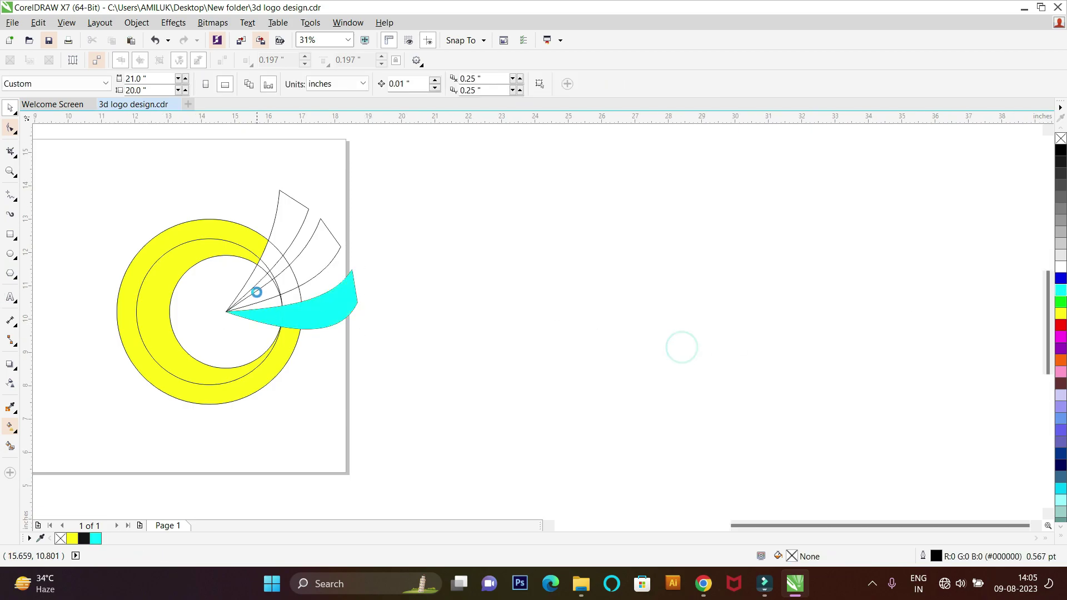
Smart-fill all sections of the middle wedge with yellow, from its inner tip to its outer end
{"action": "scroll", "coordinate": [289, 288], "scroll_direction": "up", "scroll_amount": 1}
{"action": "left_click", "coordinate": [10, 446]}
{"action": "left_click", "coordinate": [257, 300]}
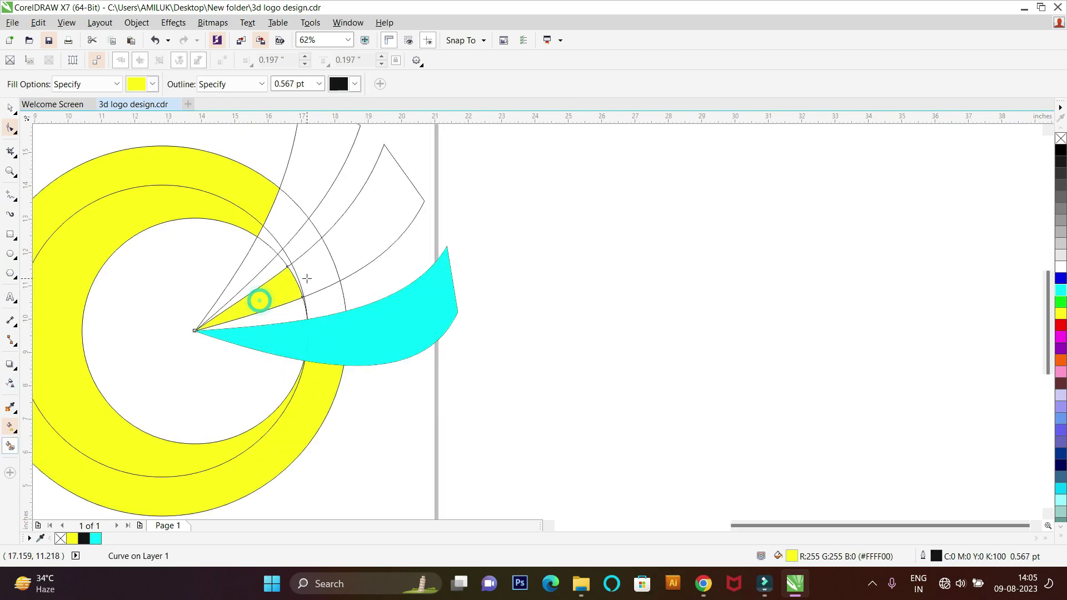
{"action": "scroll", "coordinate": [295, 275], "scroll_direction": "up", "scroll_amount": 3}
{"action": "left_click", "coordinate": [376, 252]}
{"action": "scroll", "coordinate": [732, 202], "scroll_direction": "down", "scroll_amount": 3}
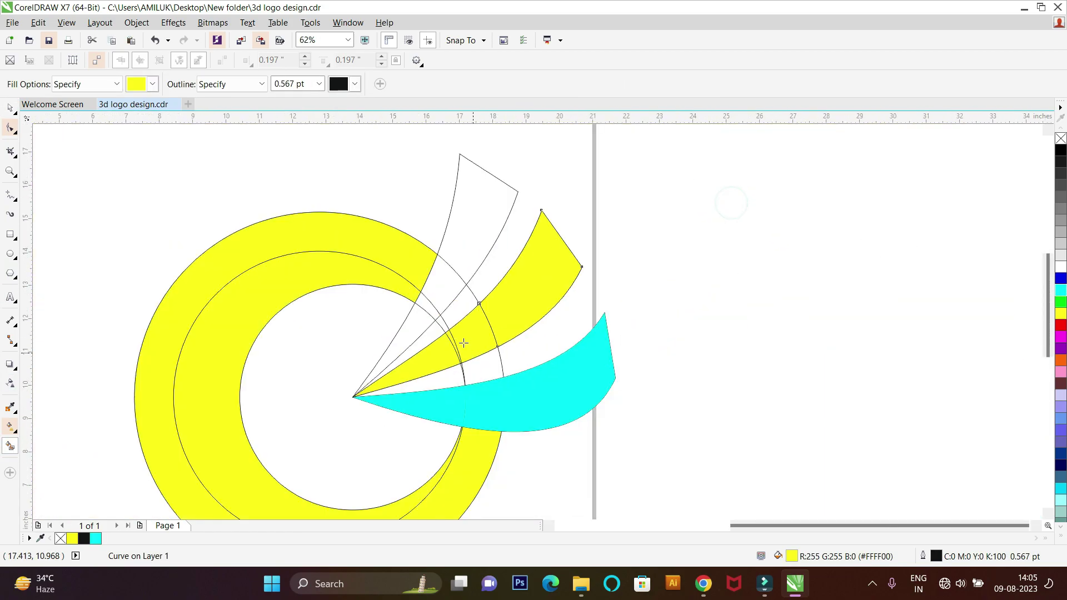
Weld the four yellow pieces of the middle wedge into one shape and fill it with purple (#9900CC)
{"action": "left_click", "coordinate": [10, 107]}
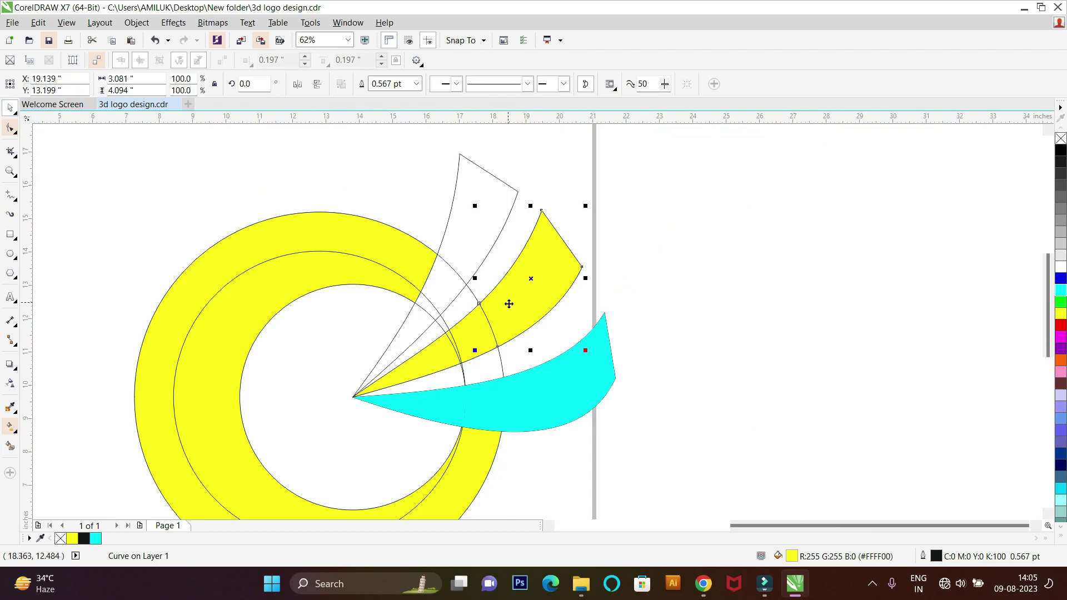
{"action": "scroll", "coordinate": [479, 341], "scroll_direction": "up", "scroll_amount": 1}
{"action": "left_click", "coordinate": [470, 317], "text": "shift"}
{"action": "left_click", "coordinate": [420, 329], "text": "shift"}
{"action": "left_click", "coordinate": [388, 356], "text": "shift"}
{"action": "scroll", "coordinate": [356, 341], "scroll_direction": "down", "scroll_amount": 2}
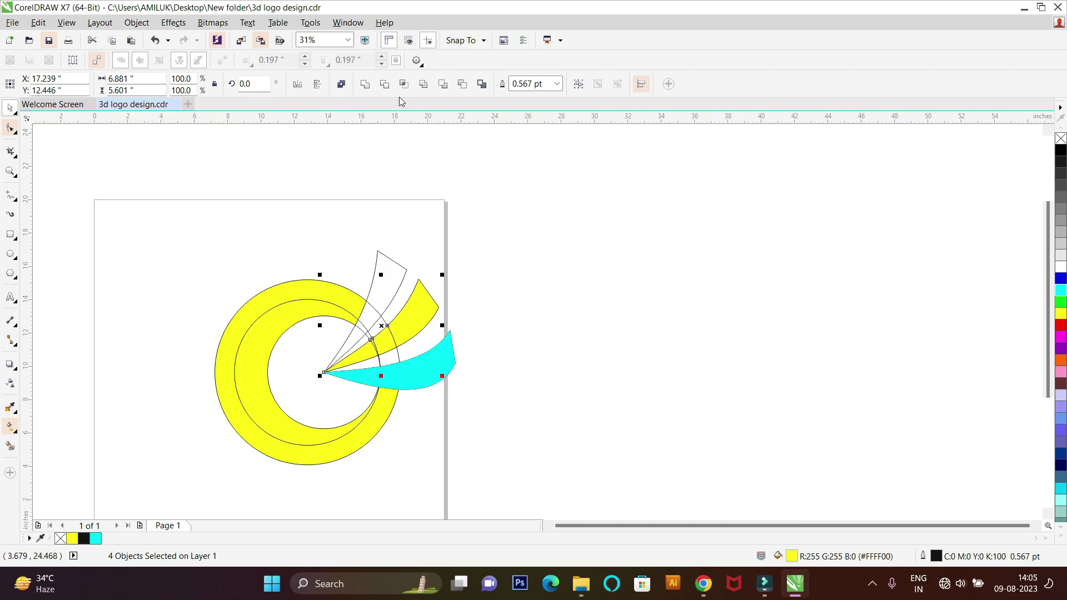
{"action": "left_click", "coordinate": [364, 83]}
{"action": "scroll", "coordinate": [386, 335], "scroll_direction": "up", "scroll_amount": 2}
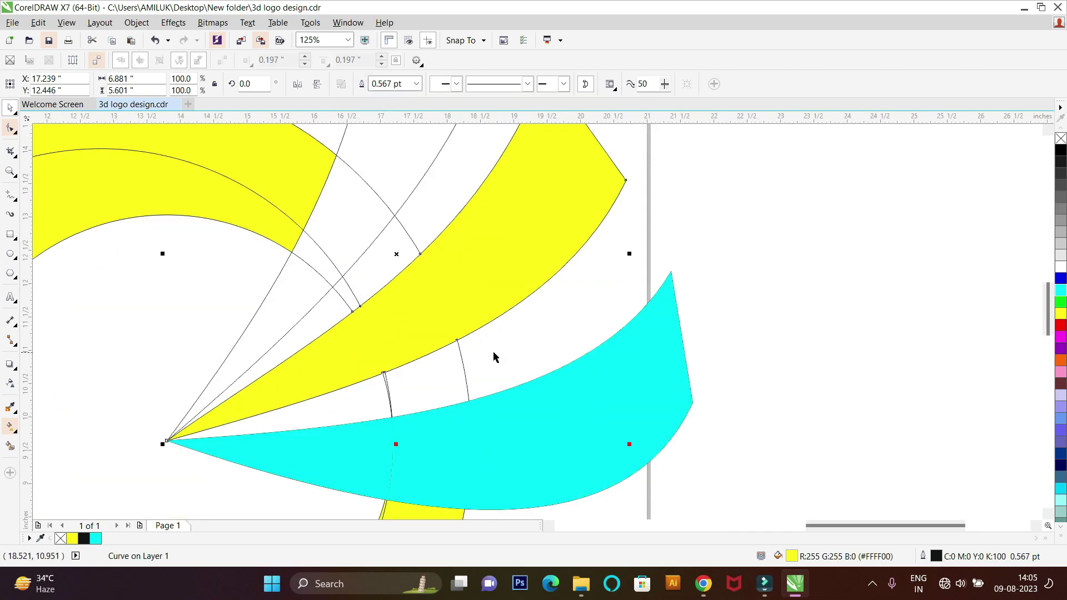
{"action": "scroll", "coordinate": [492, 356], "scroll_direction": "down", "scroll_amount": 2}
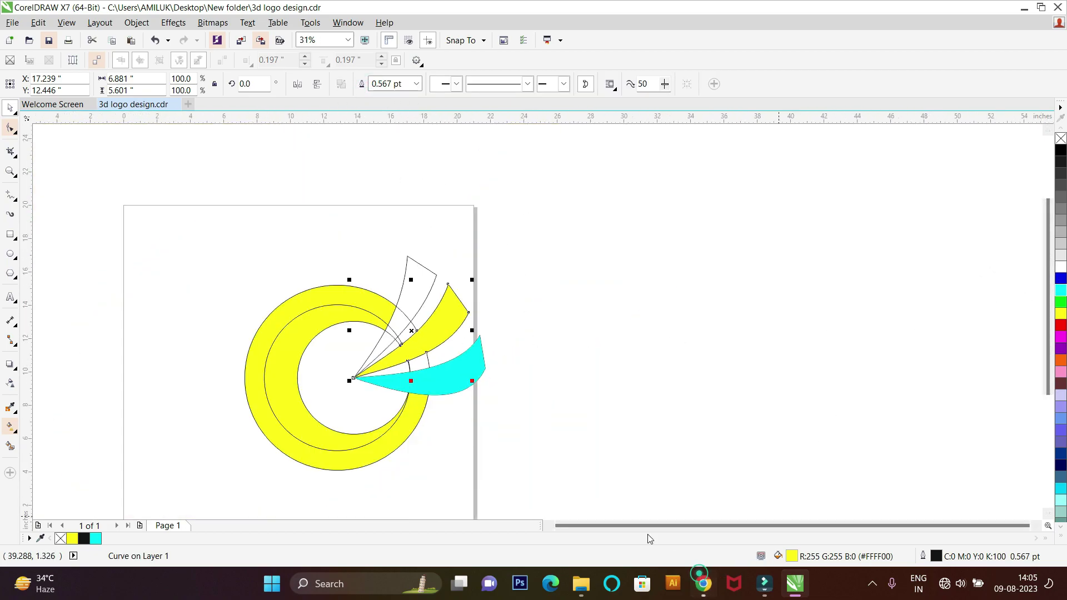
{"action": "left_click", "coordinate": [1060, 349]}
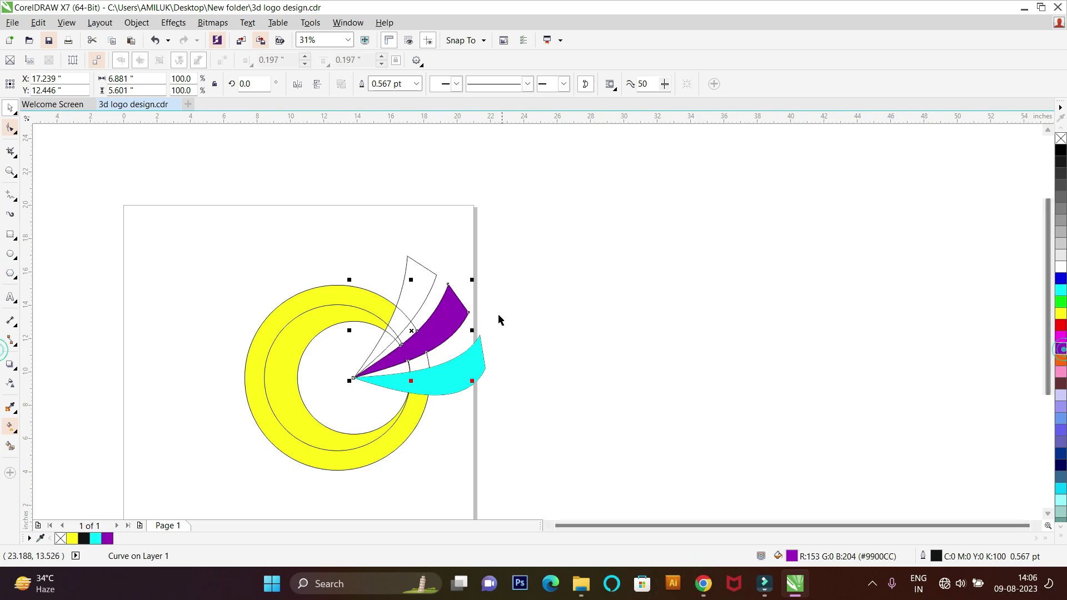
Smart-fill all sections of the upper wedge with yellow, from its inner tip to its outer end
{"action": "scroll", "coordinate": [451, 331], "scroll_direction": "up", "scroll_amount": 1}
{"action": "left_click", "coordinate": [368, 266]}
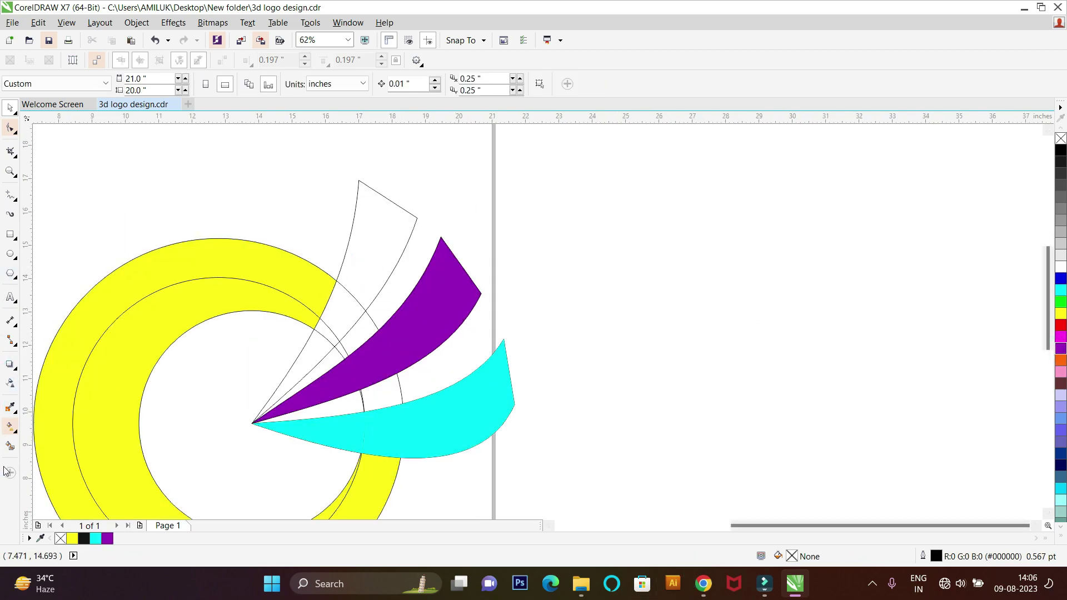
{"action": "left_click", "coordinate": [11, 445]}
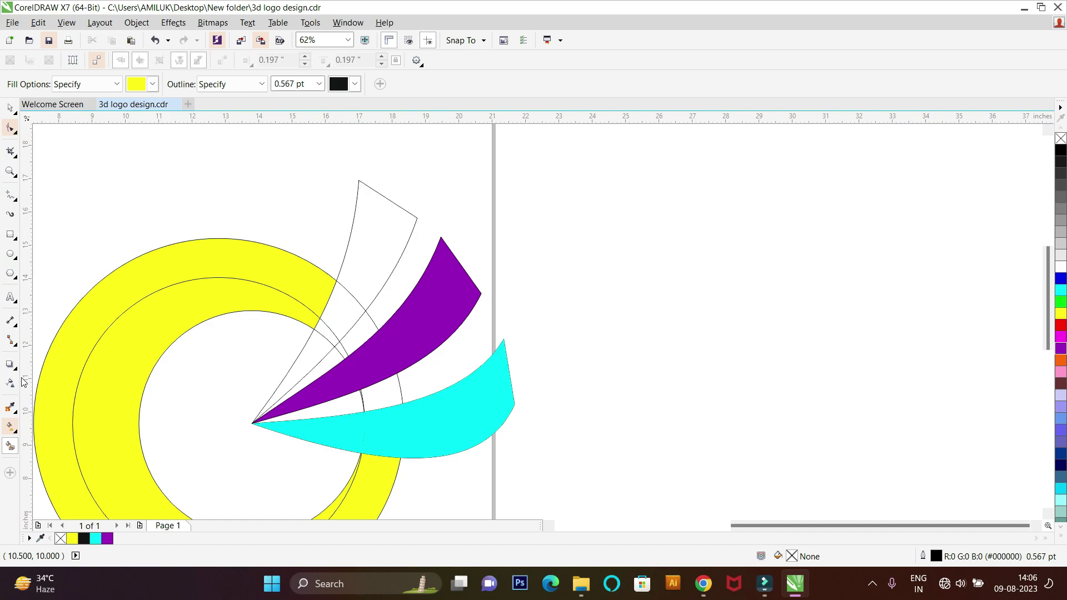
{"action": "left_click", "coordinate": [329, 340]}
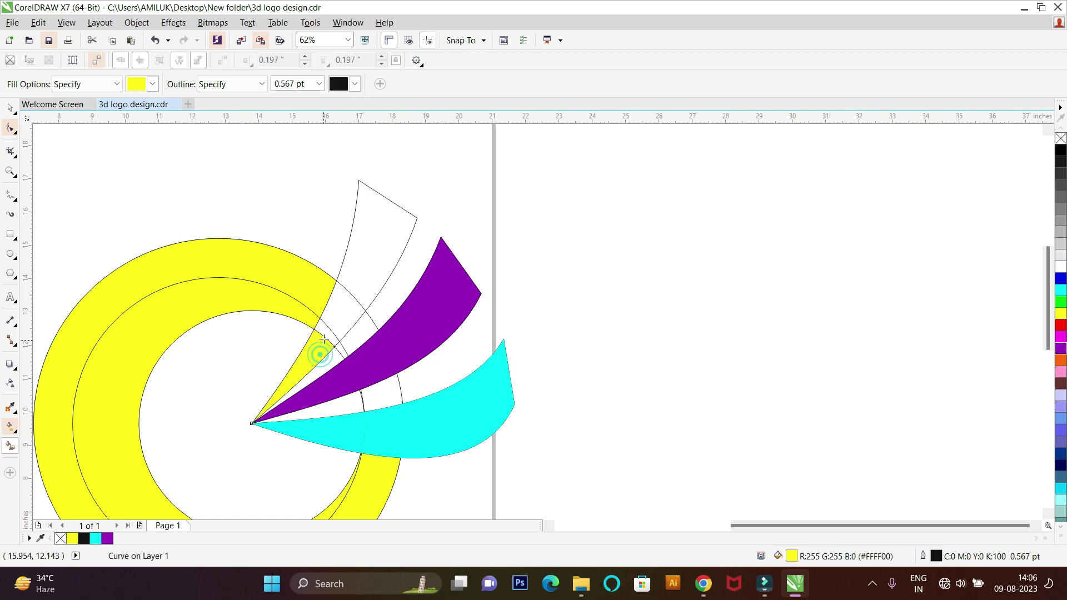
{"action": "scroll", "coordinate": [319, 346], "scroll_direction": "up", "scroll_amount": 2}
{"action": "left_click", "coordinate": [352, 291]}
{"action": "left_click", "coordinate": [458, 185]}
{"action": "scroll", "coordinate": [434, 230], "scroll_direction": "down", "scroll_amount": 2}
{"action": "scroll", "coordinate": [433, 231], "scroll_direction": "down", "scroll_amount": 1}
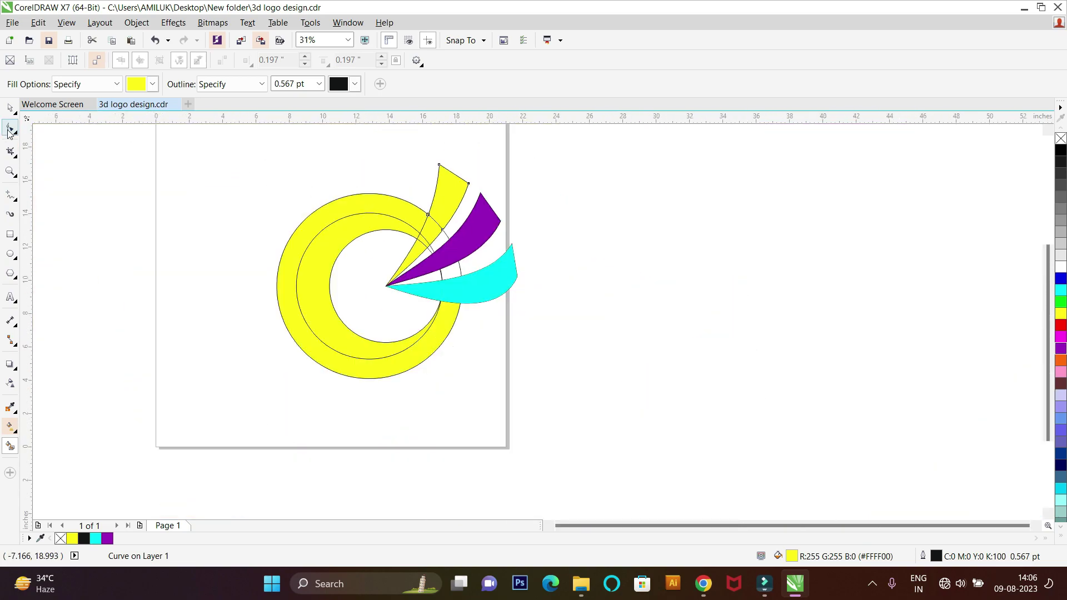
Set the upper wedge's outermost yellow piece aside beyond the page, and weld its three inner pieces into one orange (#FF6600) shape
{"action": "key", "text": "space"}
{"action": "scroll", "coordinate": [411, 222], "scroll_direction": "up", "scroll_amount": 2}
{"action": "left_click", "coordinate": [369, 231], "text": "shift"}
{"action": "left_click", "coordinate": [326, 278], "text": "shift"}
{"action": "scroll", "coordinate": [326, 279], "scroll_direction": "down", "scroll_amount": 5}
{"action": "left_click", "coordinate": [300, 312], "text": "shift"}
{"action": "scroll", "coordinate": [318, 314], "scroll_direction": "up", "scroll_amount": 3}
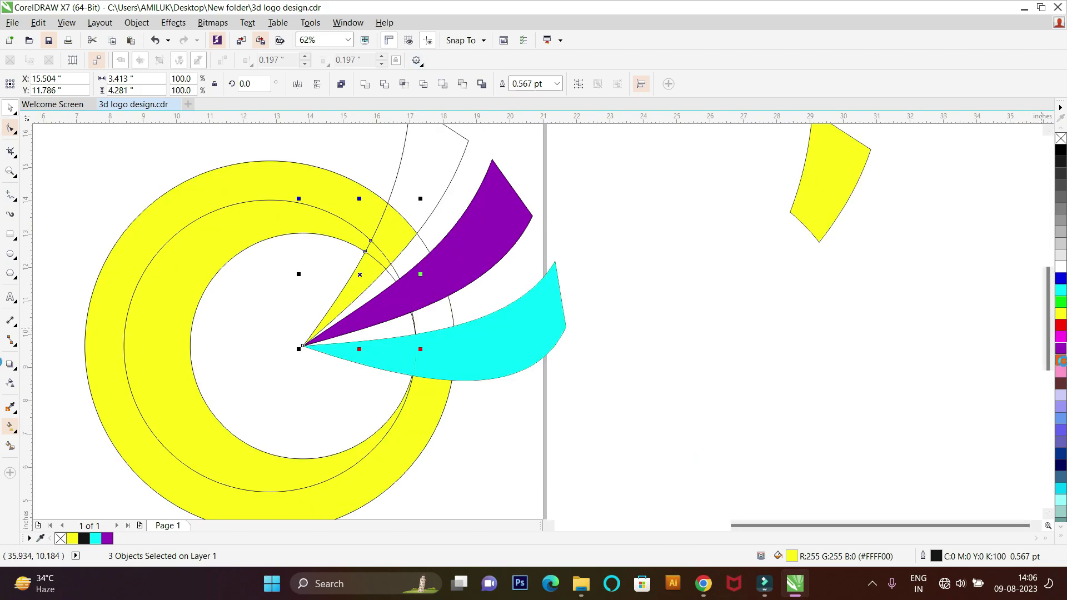
{"action": "left_click", "coordinate": [1060, 360]}
{"action": "left_click", "coordinate": [365, 87]}
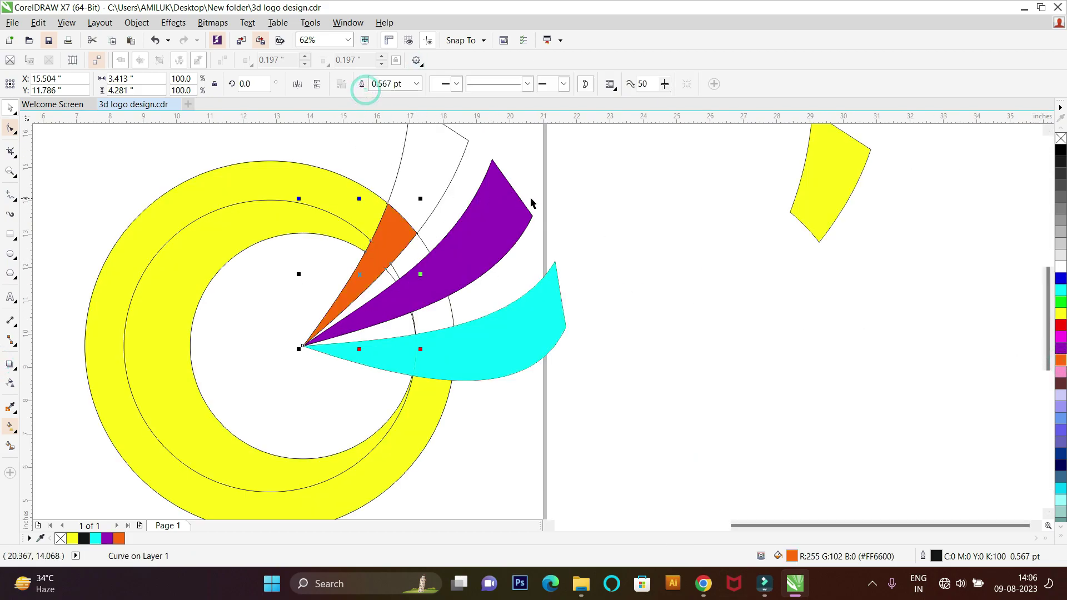
{"action": "left_click", "coordinate": [611, 186]}
{"action": "scroll", "coordinate": [388, 291], "scroll_direction": "down", "scroll_amount": 2}
{"action": "scroll", "coordinate": [303, 245], "scroll_direction": "up", "scroll_amount": 2}
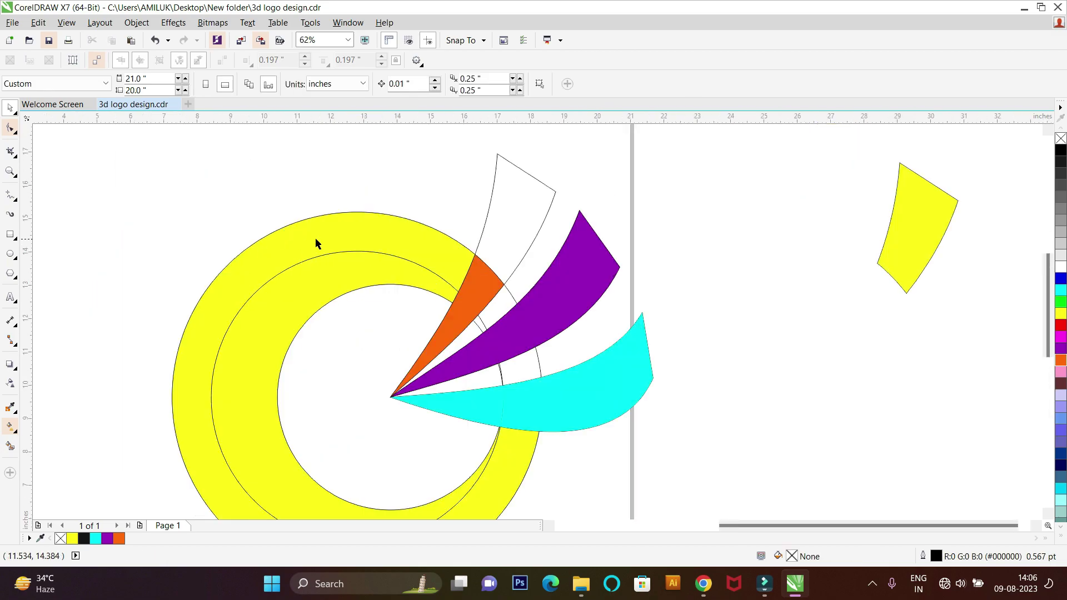
Draw a straight line from the middle circle's left edge to the upper corner of the orange wedge, about 7.8 by 5.1 inches
{"action": "scroll", "coordinate": [411, 268], "scroll_direction": "down", "scroll_amount": 2}
{"action": "scroll", "coordinate": [419, 268], "scroll_direction": "up", "scroll_amount": 1}
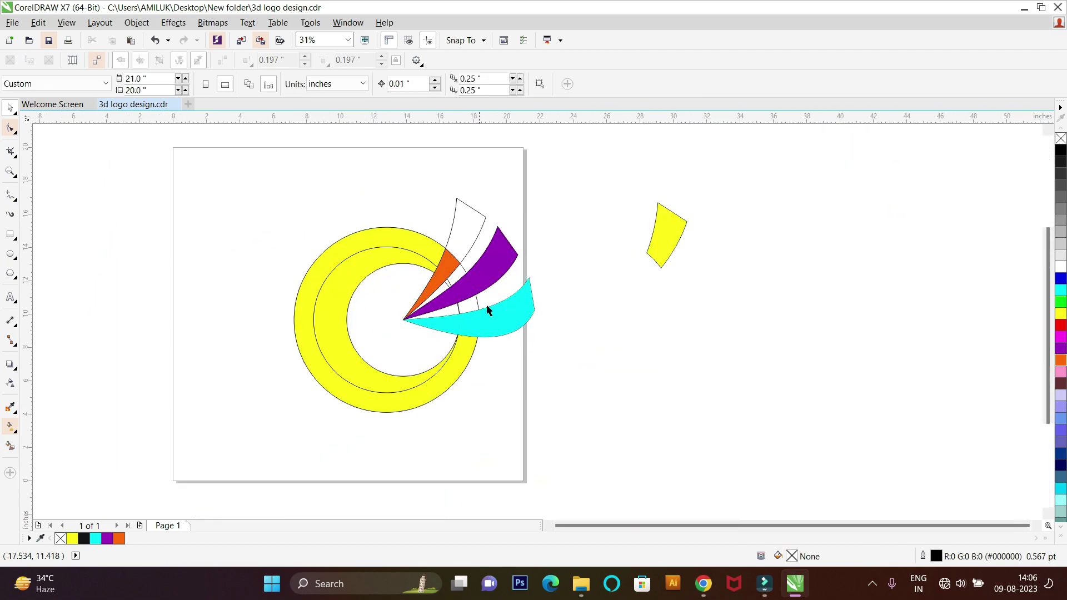
{"action": "key", "text": "F5"}
{"action": "scroll", "coordinate": [318, 296], "scroll_direction": "up", "scroll_amount": 2}
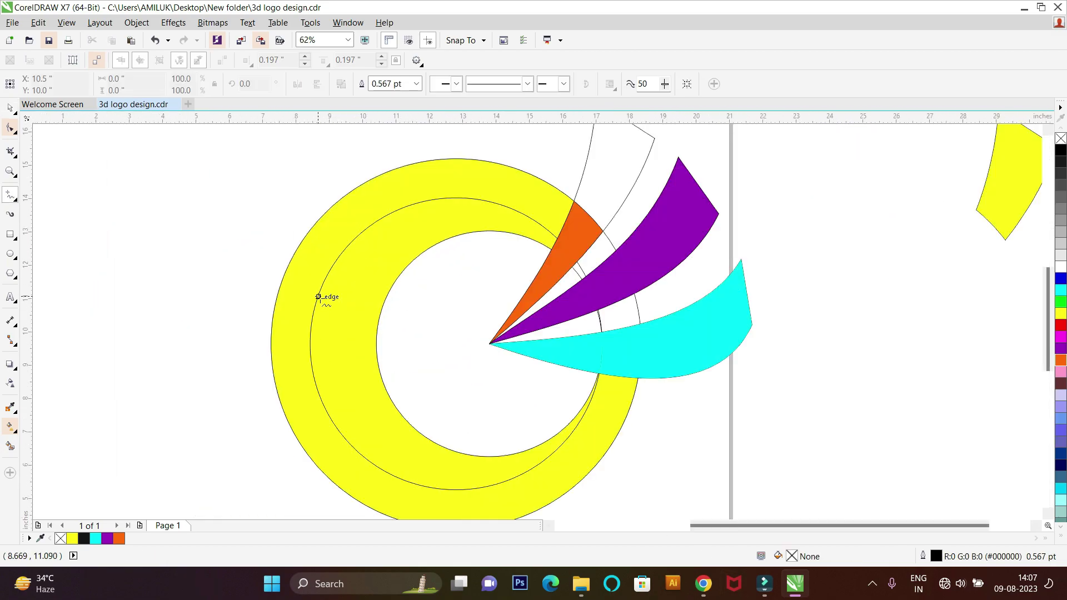
{"action": "left_click", "coordinate": [313, 373]}
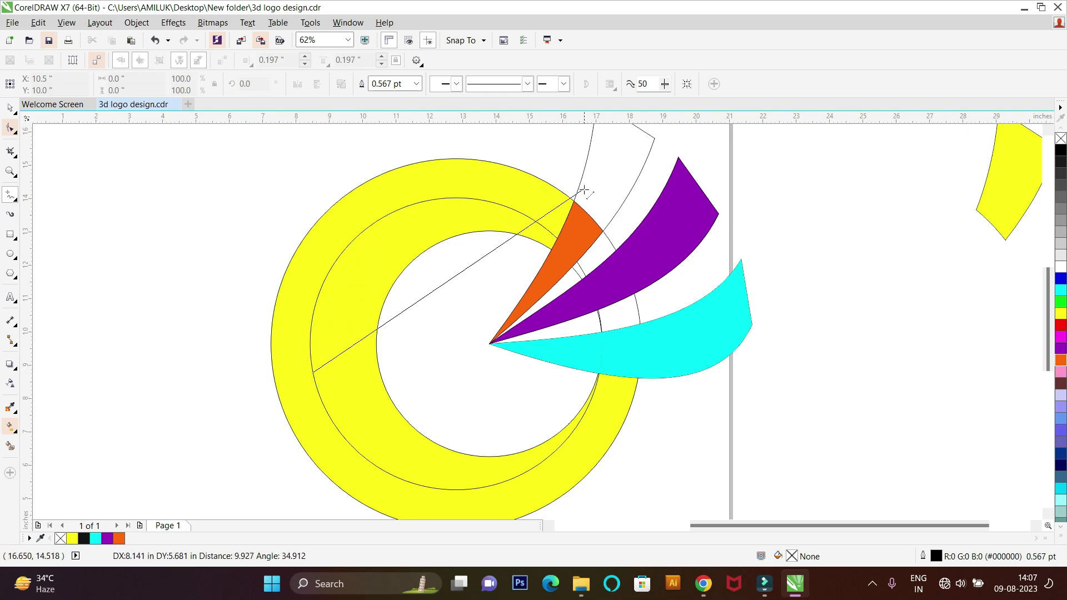
{"action": "left_click", "coordinate": [573, 203]}
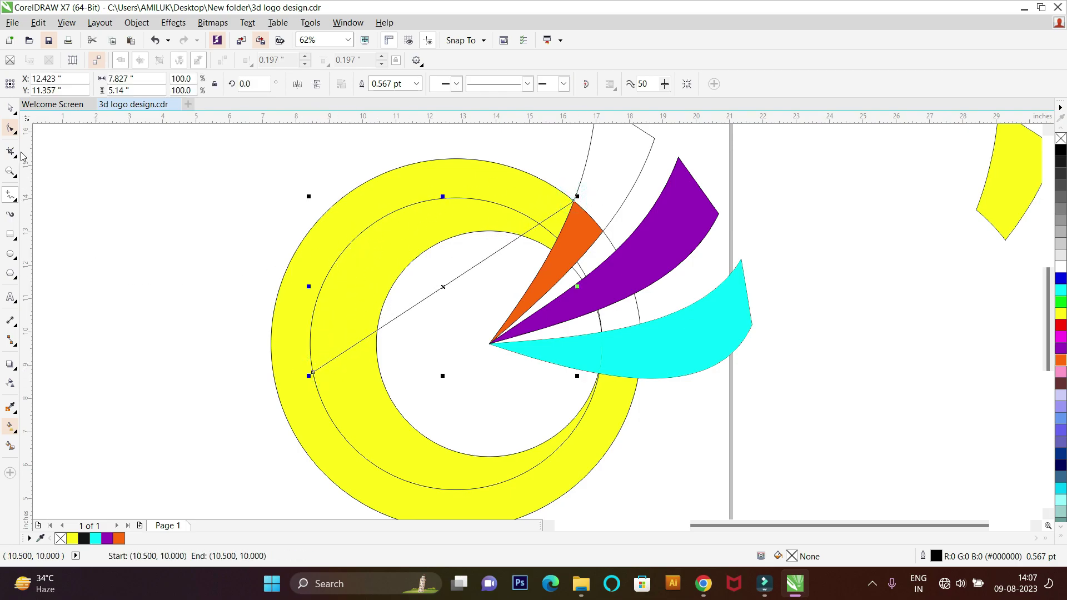
Select both nodes of the new line and convert it to a curve
{"action": "key", "text": "F10"}
{"action": "mouse_move", "coordinate": [614, 183]}
{"action": "left_mouse_down"}
{"action": "mouse_move", "coordinate": [298, 337]}
{"action": "mouse_move", "coordinate": [300, 384]}
{"action": "left_mouse_up"}
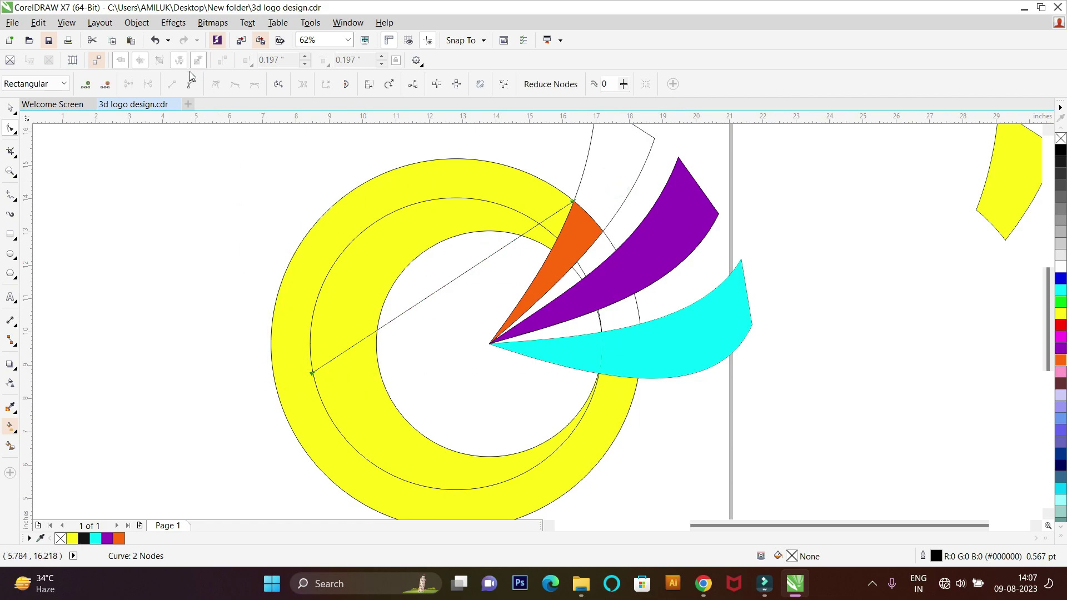
{"action": "scroll", "coordinate": [426, 289], "scroll_direction": "up", "scroll_amount": 2}
{"action": "scroll", "coordinate": [426, 289], "scroll_direction": "down", "scroll_amount": 3}
{"action": "scroll", "coordinate": [429, 286], "scroll_direction": "up", "scroll_amount": 1}
Bend the line with its two node handles into a smooth arc running between the outer and middle circles
{"action": "left_click_drag", "start_coordinate": [428, 285], "coordinate": [383, 197]}
{"action": "key", "text": "ctrl+z"}
{"action": "left_click", "coordinate": [567, 195]}
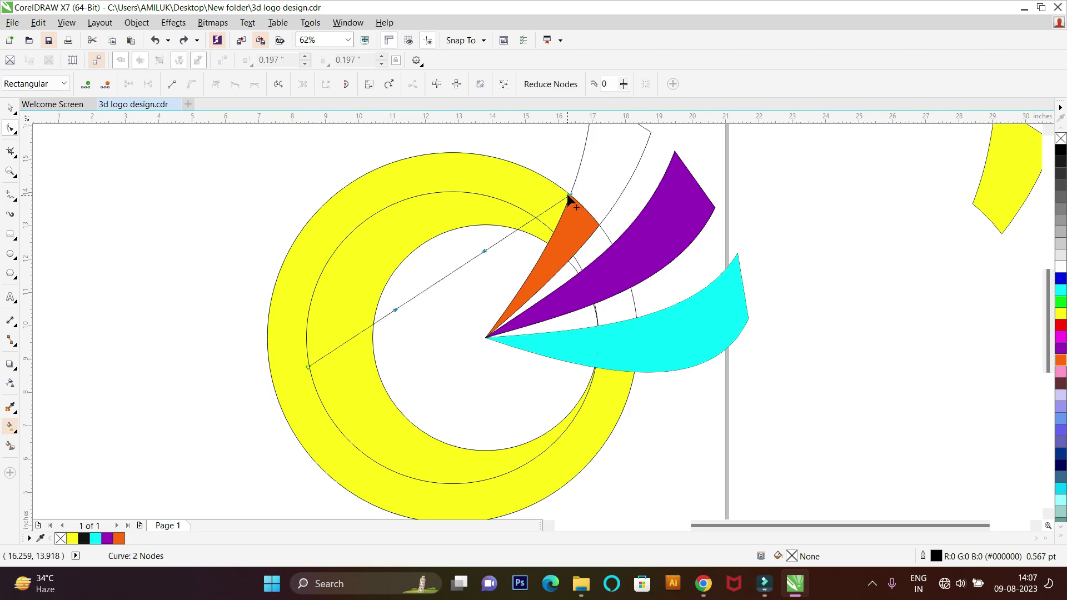
{"action": "left_click_drag", "start_coordinate": [480, 252], "coordinate": [402, 161]}
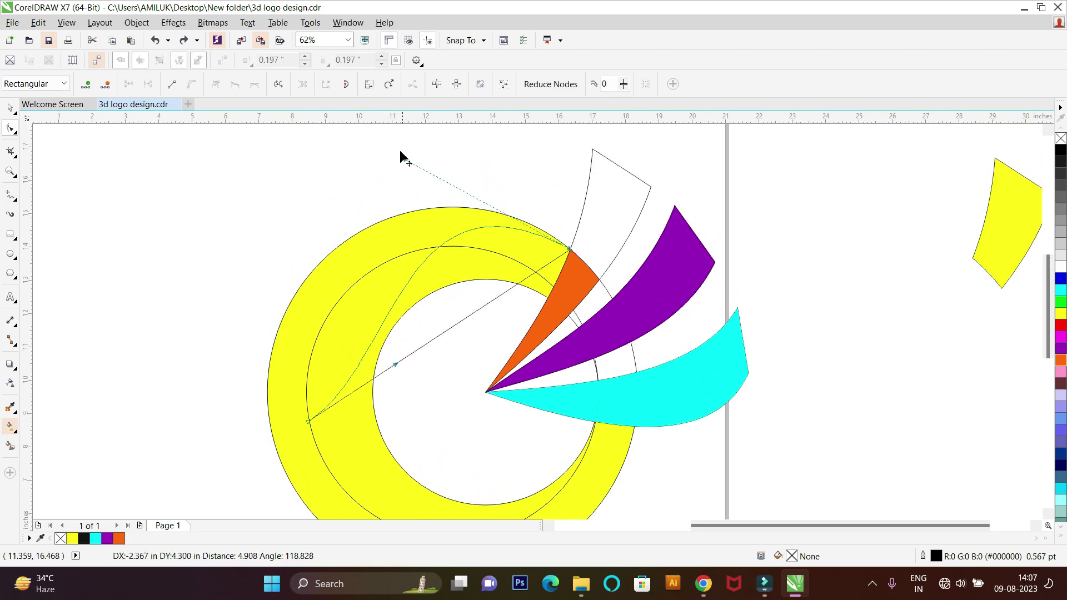
{"action": "left_click_drag", "start_coordinate": [397, 372], "coordinate": [285, 328]}
{"action": "scroll", "coordinate": [438, 177], "scroll_direction": "up", "scroll_amount": 1}
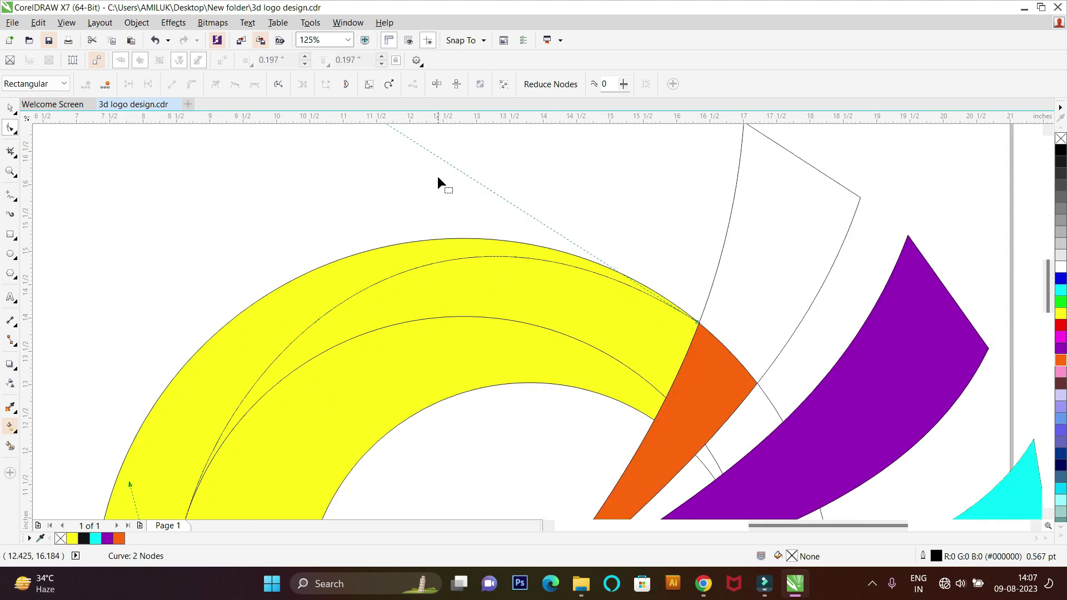
{"action": "scroll", "coordinate": [463, 246], "scroll_direction": "down", "scroll_amount": 2}
{"action": "left_click", "coordinate": [368, 221]}
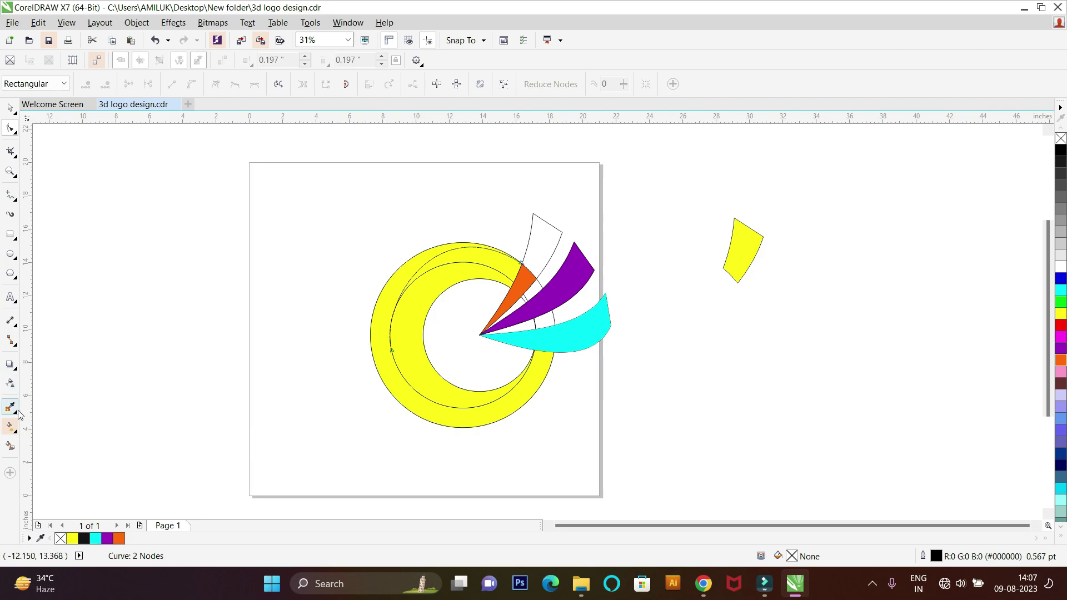
Try to smart-fill the ring area under the new arc with yellow and move the resulting shape off the page
{"action": "left_click", "coordinate": [10, 446]}
{"action": "left_click", "coordinate": [486, 249]}
{"action": "left_click", "coordinate": [445, 276]}
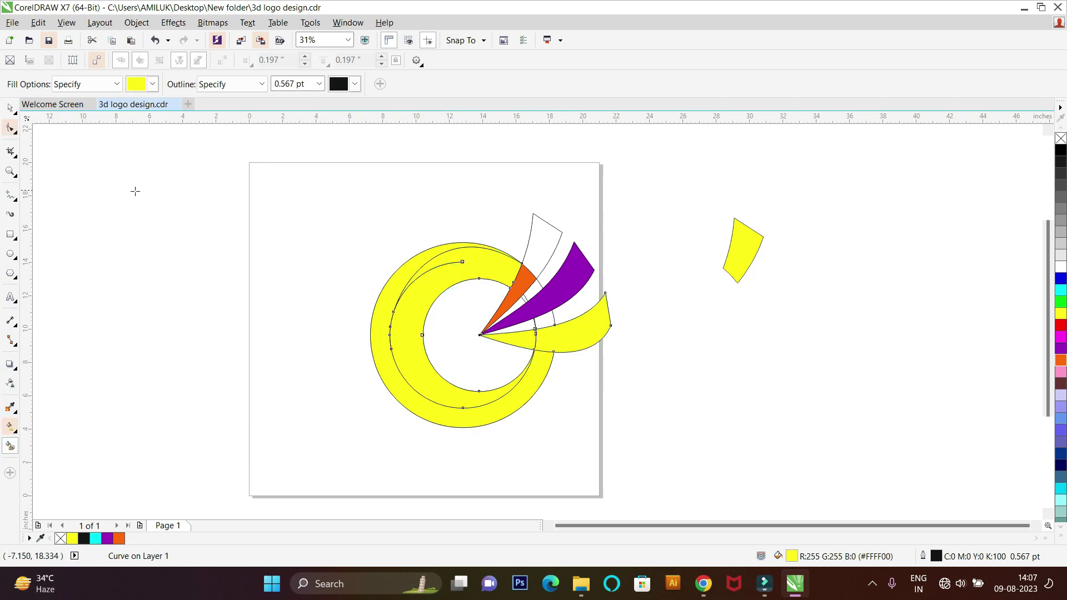
{"action": "left_click", "coordinate": [9, 107]}
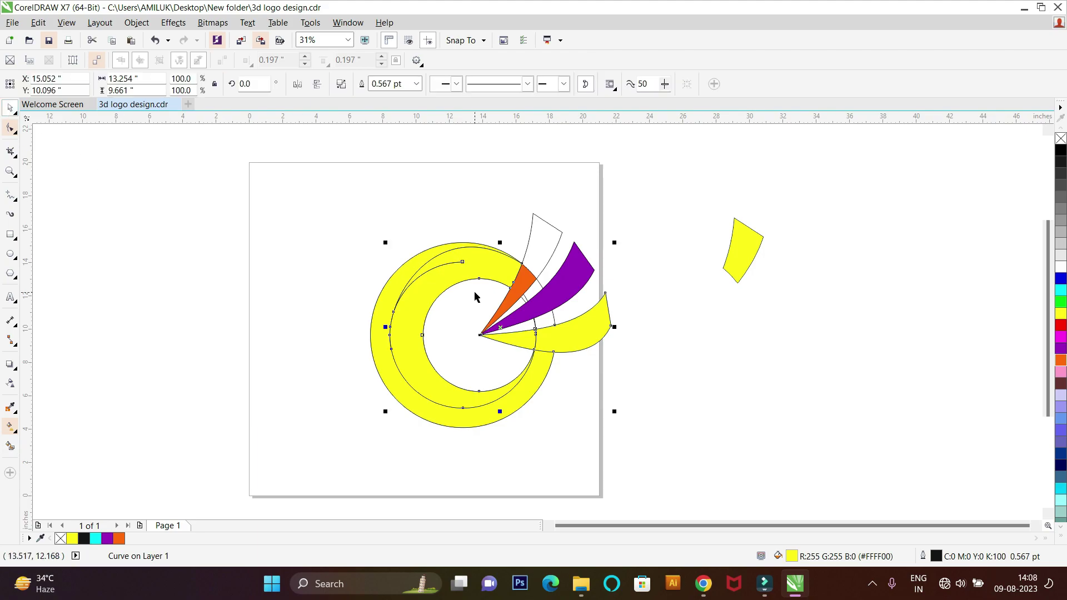
{"action": "left_click", "coordinate": [489, 257]}
{"action": "left_click_drag", "start_coordinate": [499, 330], "coordinate": [792, 379]}
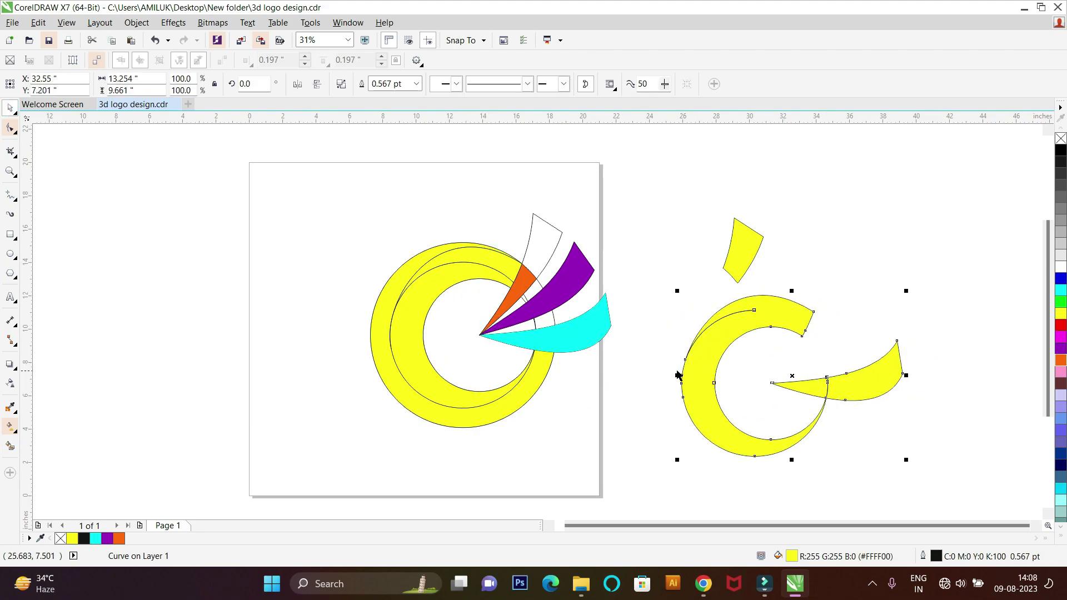
{"action": "key", "text": "ctrl+z"}
Delete the yellow fill shape of the outer ring, keeping the inner yellow crescent
{"action": "left_click", "coordinate": [353, 282]}
{"action": "left_click", "coordinate": [383, 306]}
{"action": "left_click_drag", "start_coordinate": [476, 337], "coordinate": [208, 378]}
{"action": "key", "text": "Delete"}
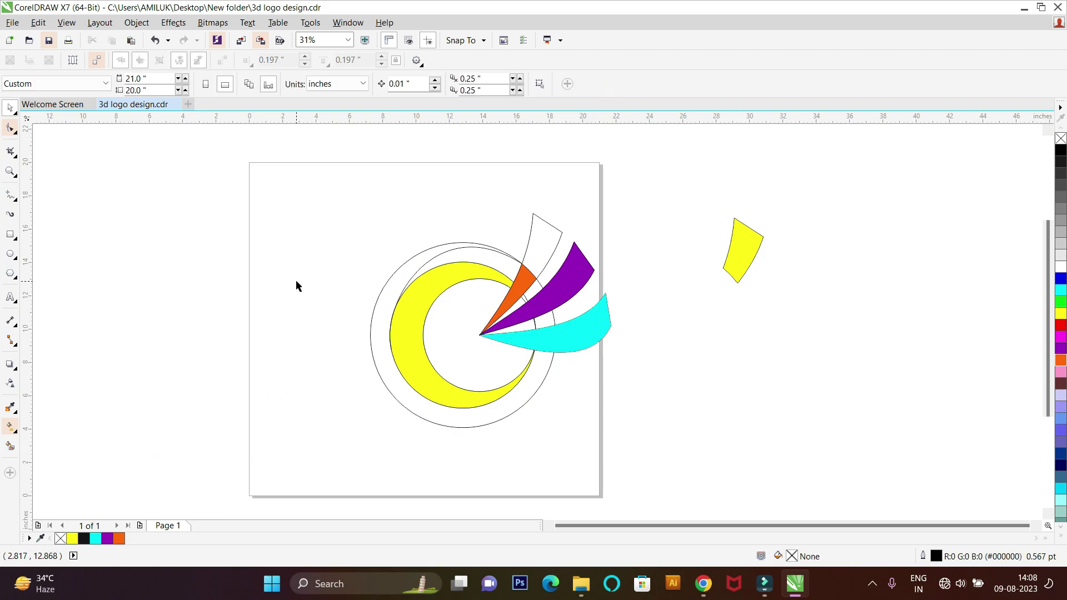
Smart-fill the strip between the arc and the middle circle with yellow and weld it to the crescent
{"action": "scroll", "coordinate": [449, 305], "scroll_direction": "up", "scroll_amount": 2}
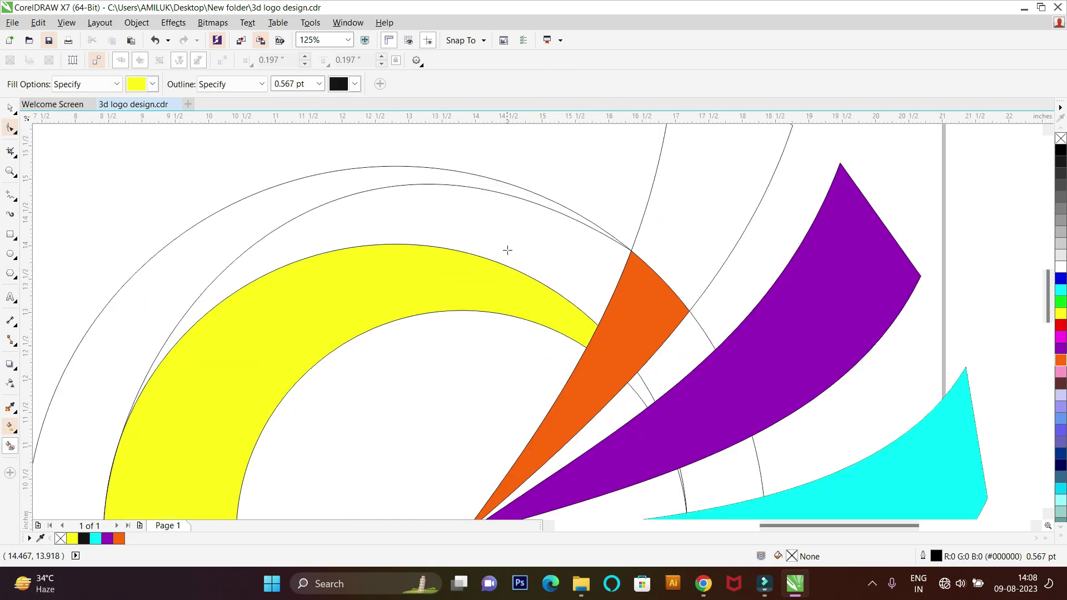
{"action": "left_click", "coordinate": [488, 267]}
{"action": "scroll", "coordinate": [488, 267], "scroll_direction": "down", "scroll_amount": 1}
{"action": "left_click", "coordinate": [11, 109]}
{"action": "left_click", "coordinate": [372, 322], "text": "shift"}
{"action": "left_click", "coordinate": [365, 84]}
{"action": "scroll", "coordinate": [314, 216], "scroll_direction": "down", "scroll_amount": 1}
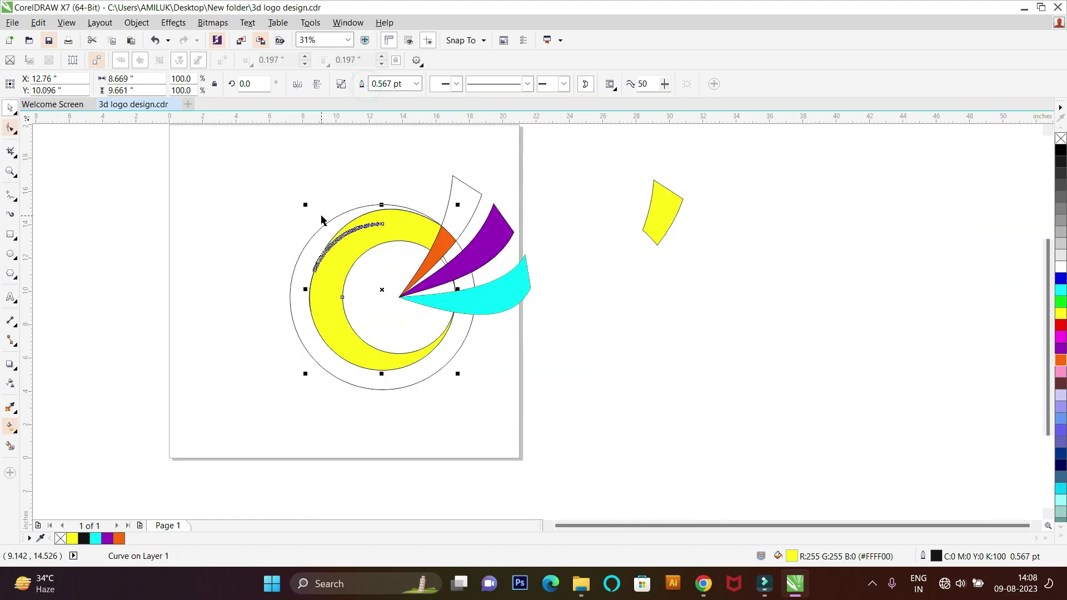
Delete the stray nodes along the old circle edge inside the welded yellow crescent
{"action": "scroll", "coordinate": [292, 202], "scroll_direction": "up", "scroll_amount": 2}
{"action": "scroll", "coordinate": [96, 177], "scroll_direction": "down", "scroll_amount": 1}
{"action": "left_click", "coordinate": [10, 128]}
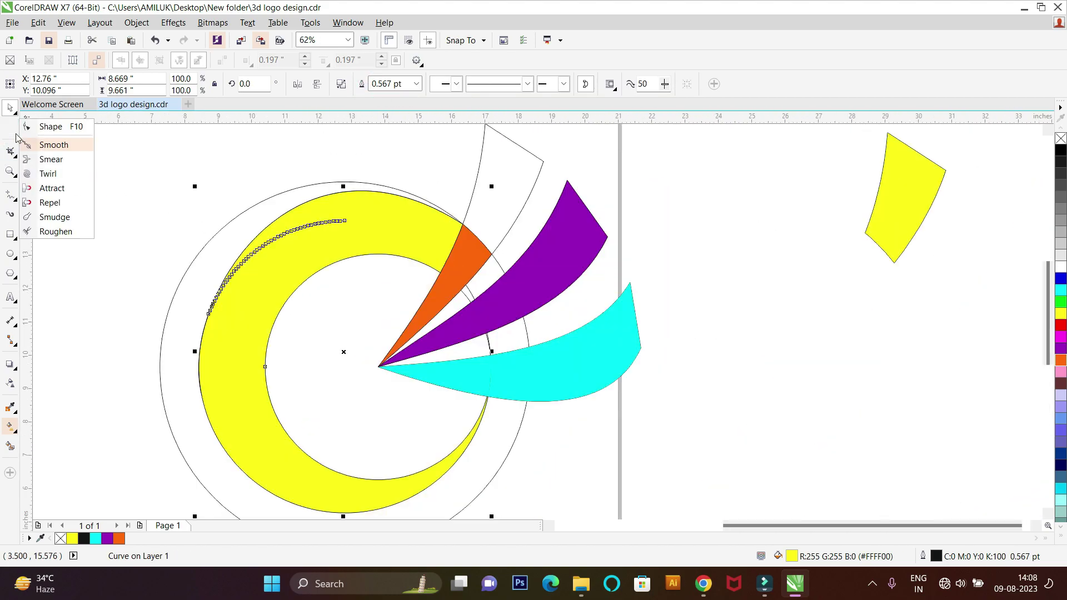
{"action": "scroll", "coordinate": [167, 289], "scroll_direction": "up", "scroll_amount": 3}
{"action": "scroll", "coordinate": [295, 254], "scroll_direction": "down", "scroll_amount": 3}
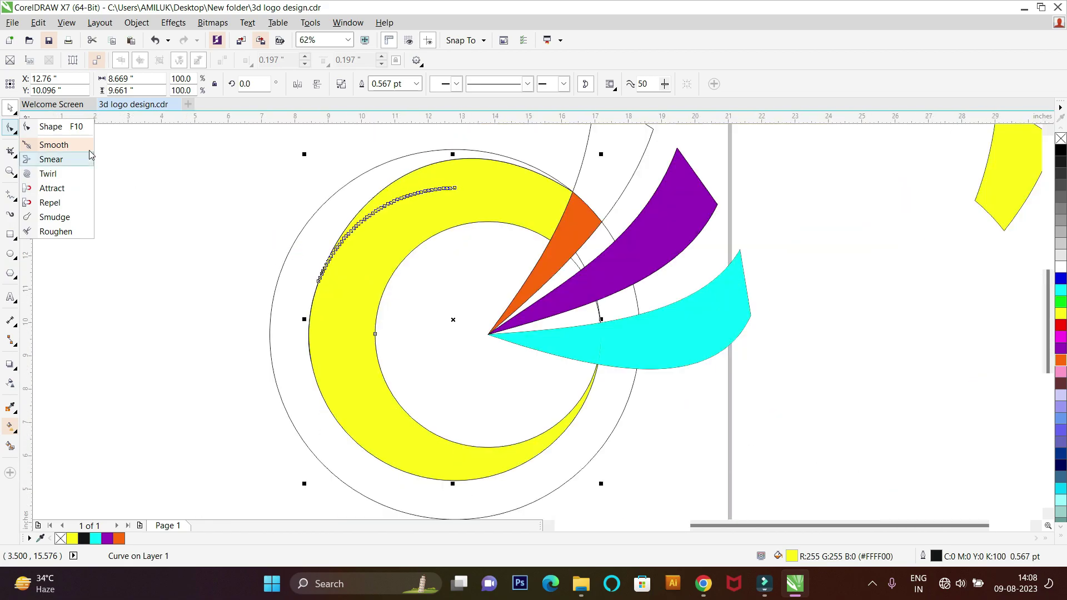
{"action": "left_click", "coordinate": [51, 127]}
{"action": "left_click_drag", "start_coordinate": [476, 184], "coordinate": [290, 261]}
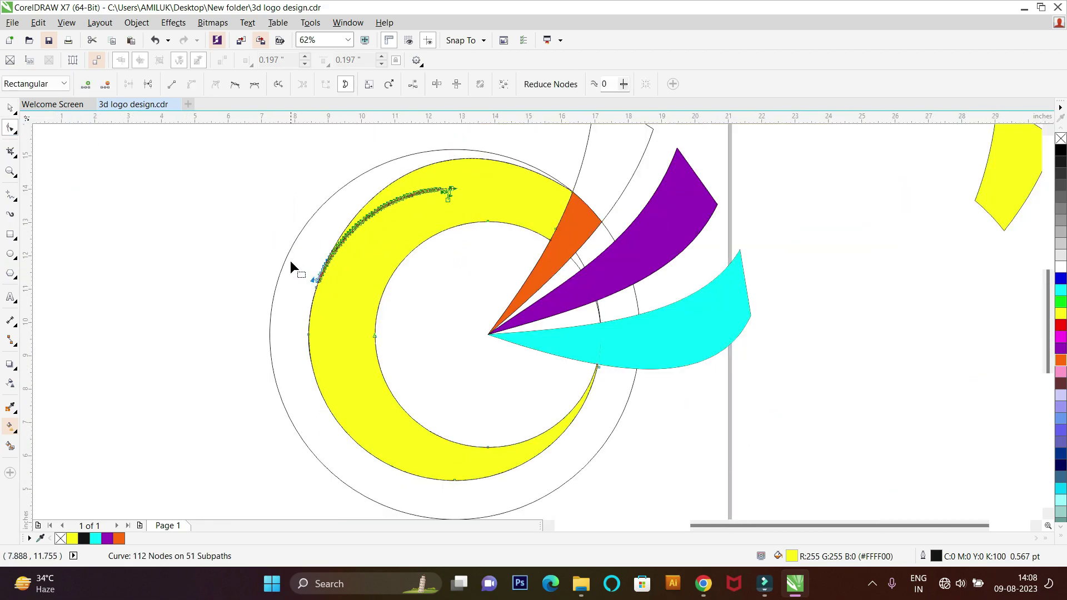
{"action": "left_click", "coordinate": [105, 83]}
{"action": "scroll", "coordinate": [386, 342], "scroll_direction": "up", "scroll_amount": 2}
{"action": "scroll", "coordinate": [362, 337], "scroll_direction": "up", "scroll_amount": 2}
{"action": "scroll", "coordinate": [361, 334], "scroll_direction": "down", "scroll_amount": 5}
Fill the crescent with orange (#FF6600) and weld it to the orange wedge as one shape
{"action": "left_click", "coordinate": [1060, 360]}
{"action": "scroll", "coordinate": [436, 234], "scroll_direction": "up", "scroll_amount": 3}
{"action": "left_click", "coordinate": [495, 271]}
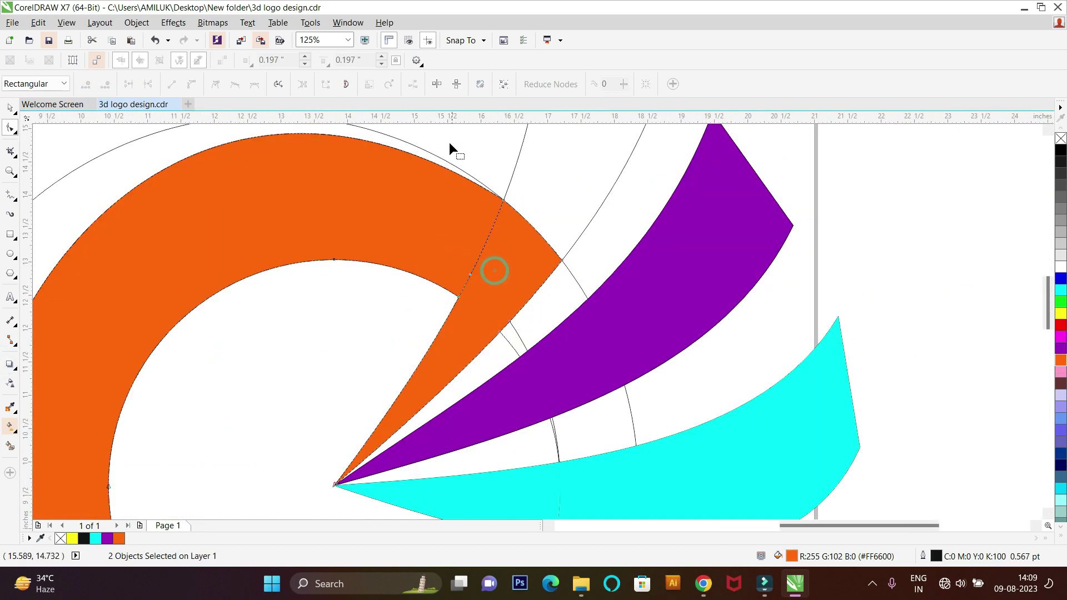
{"action": "left_click", "coordinate": [4, 109]}
{"action": "left_click", "coordinate": [364, 84]}
{"action": "scroll", "coordinate": [457, 281], "scroll_direction": "down", "scroll_amount": 3}
Pull the welded orange shape away from the construction outlines to check it, and undo the move
{"action": "left_click", "coordinate": [314, 221]}
{"action": "left_click", "coordinate": [400, 259]}
{"action": "left_click_drag", "start_coordinate": [413, 326], "coordinate": [612, 387]}
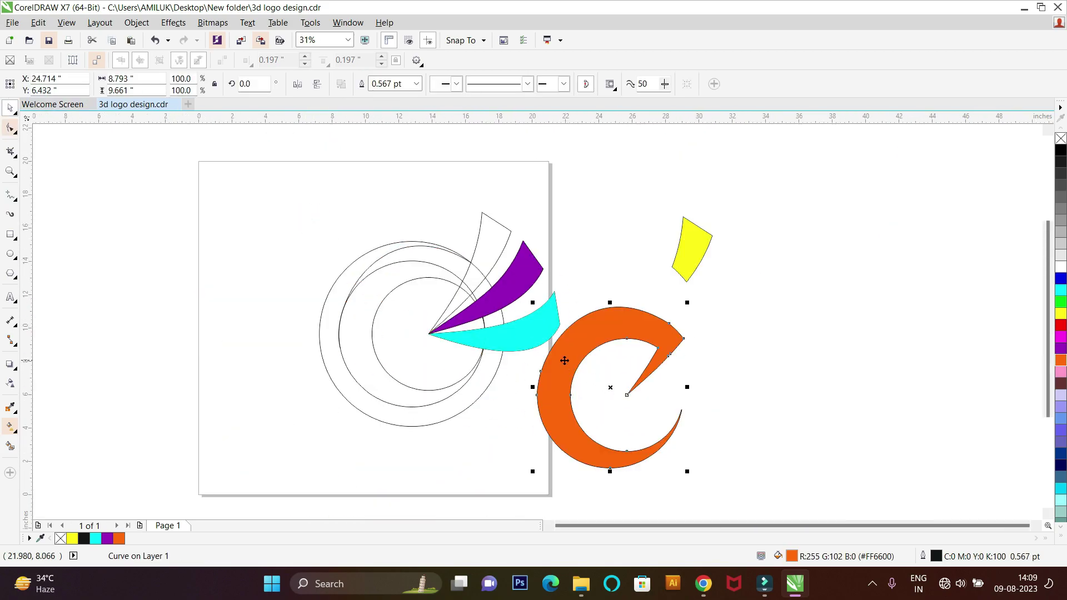
{"action": "key", "text": "ctrl+z"}
Delete the large outer circle outline surrounding the orange shape
{"action": "left_click", "coordinate": [339, 279]}
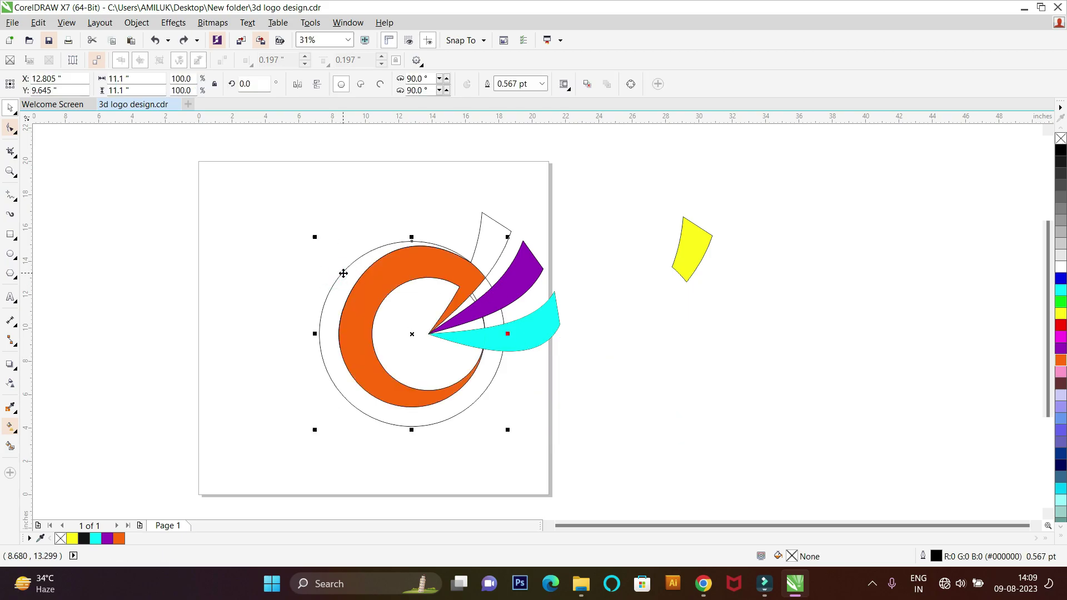
{"action": "key", "text": "Delete"}
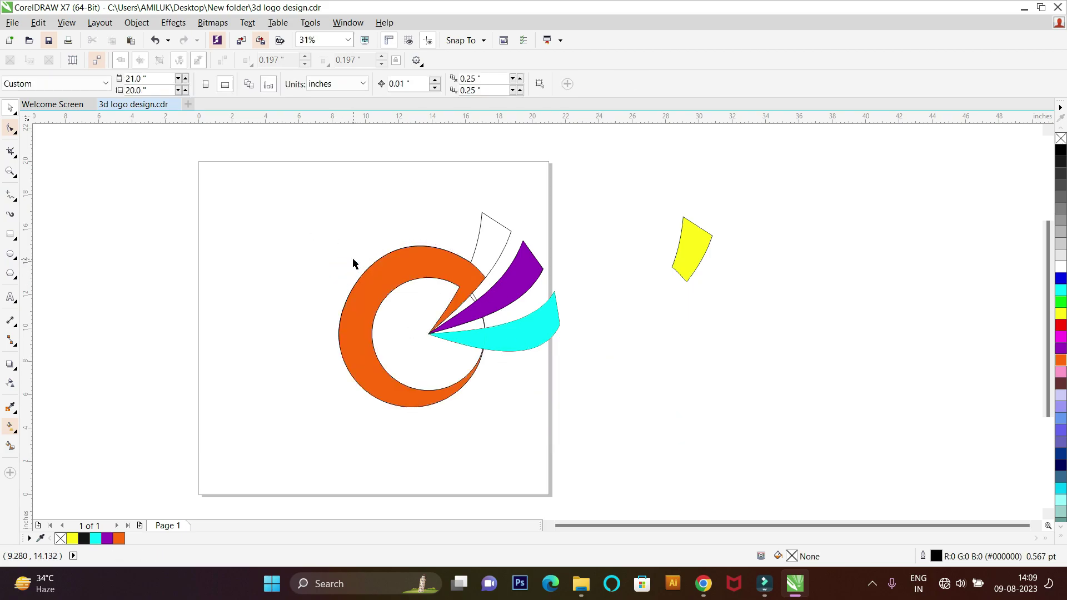
{"action": "scroll", "coordinate": [475, 231], "scroll_direction": "up", "scroll_amount": 2}
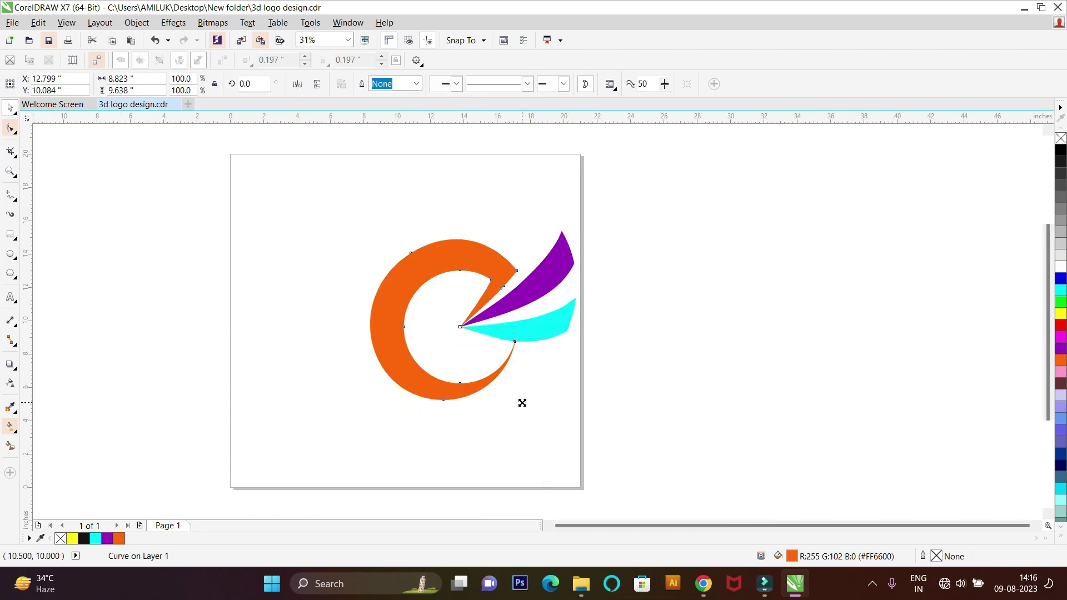
Scale a copy of the orange shape to 86.3%, give it no fill and a black hairline outline, and shift it slightly left
{"action": "left_click_drag", "start_coordinate": [522, 403], "coordinate": [513, 399]}
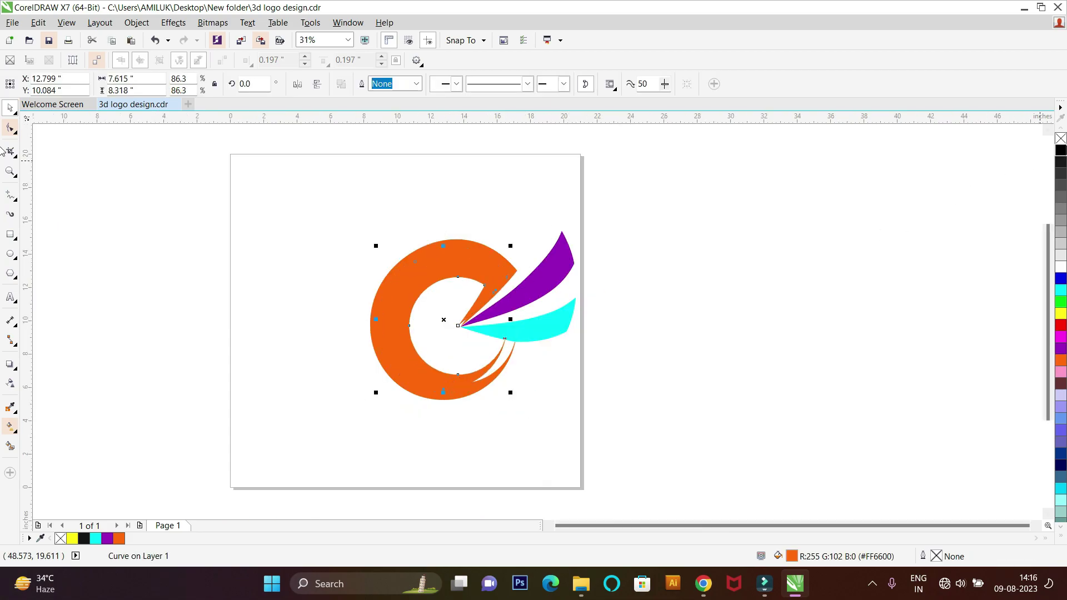
{"action": "right_click", "coordinate": [1061, 150]}
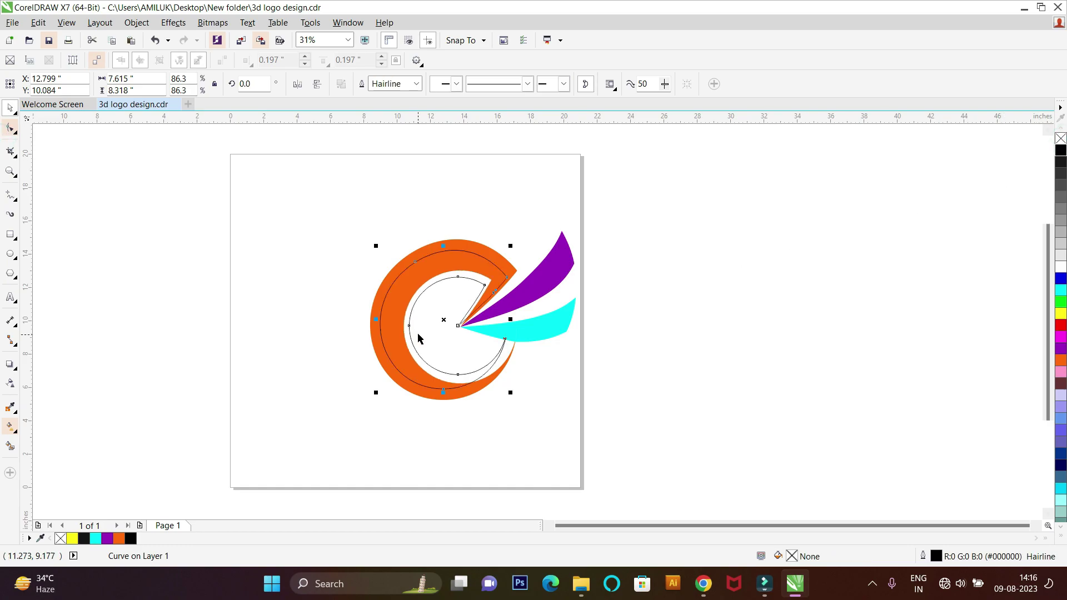
{"action": "left_click_drag", "start_coordinate": [442, 321], "coordinate": [433, 322]}
Remove the surplus node at the lower tail tip of the outlined copy
{"action": "scroll", "coordinate": [417, 364], "scroll_direction": "up", "scroll_amount": 3}
{"action": "scroll", "coordinate": [417, 364], "scroll_direction": "down", "scroll_amount": 1}
{"action": "key", "text": "F10"}
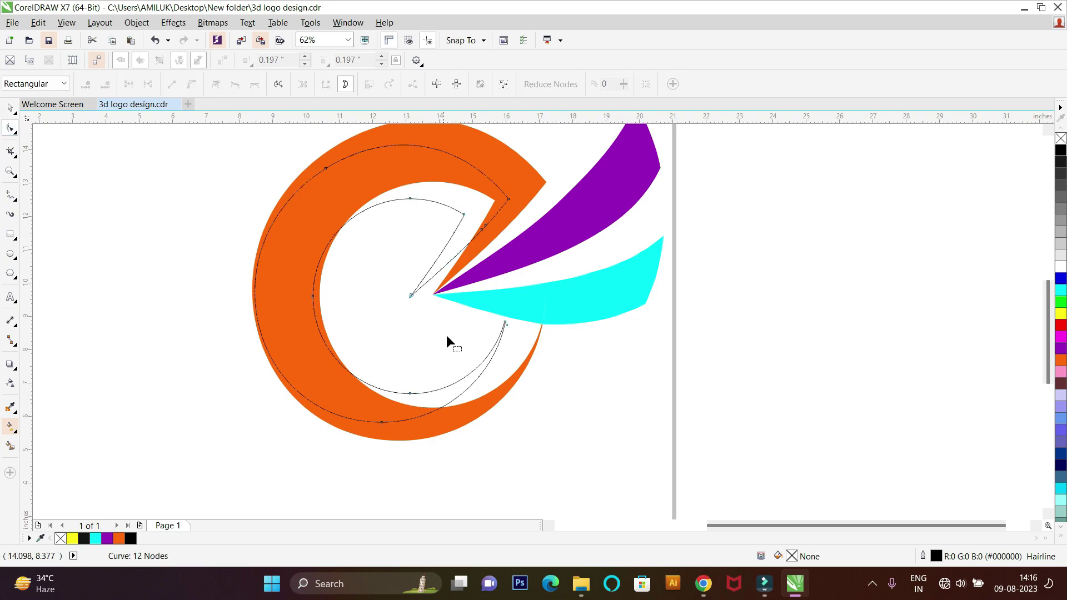
{"action": "left_click_drag", "start_coordinate": [506, 321], "coordinate": [529, 347]}
{"action": "key", "text": "ctrl+z"}
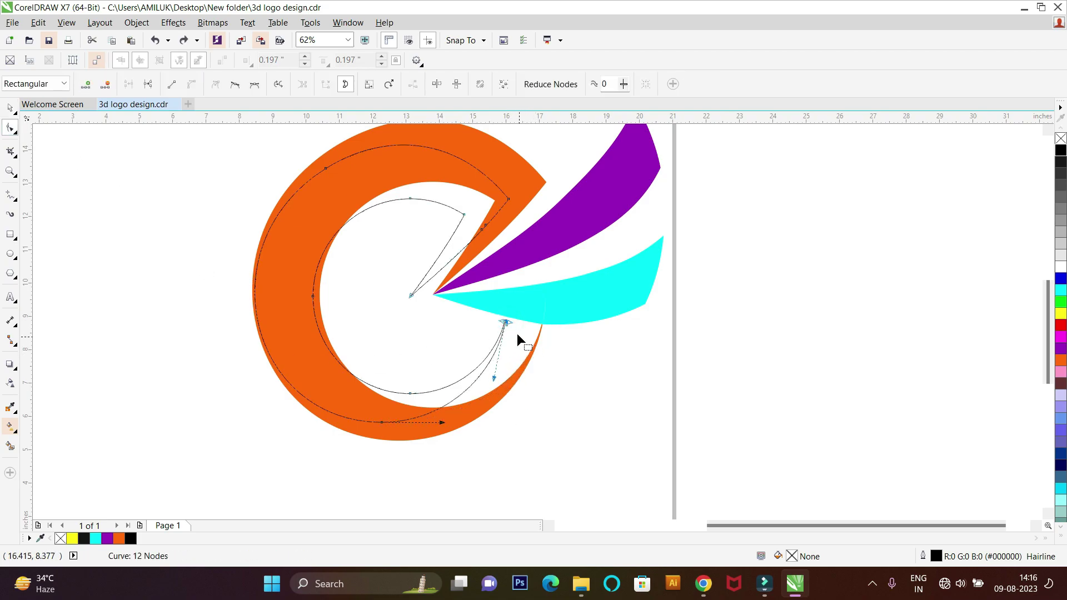
{"action": "scroll", "coordinate": [519, 337], "scroll_direction": "up", "scroll_amount": 7}
{"action": "key", "text": "Delete"}
{"action": "scroll", "coordinate": [500, 292], "scroll_direction": "down", "scroll_amount": 5}
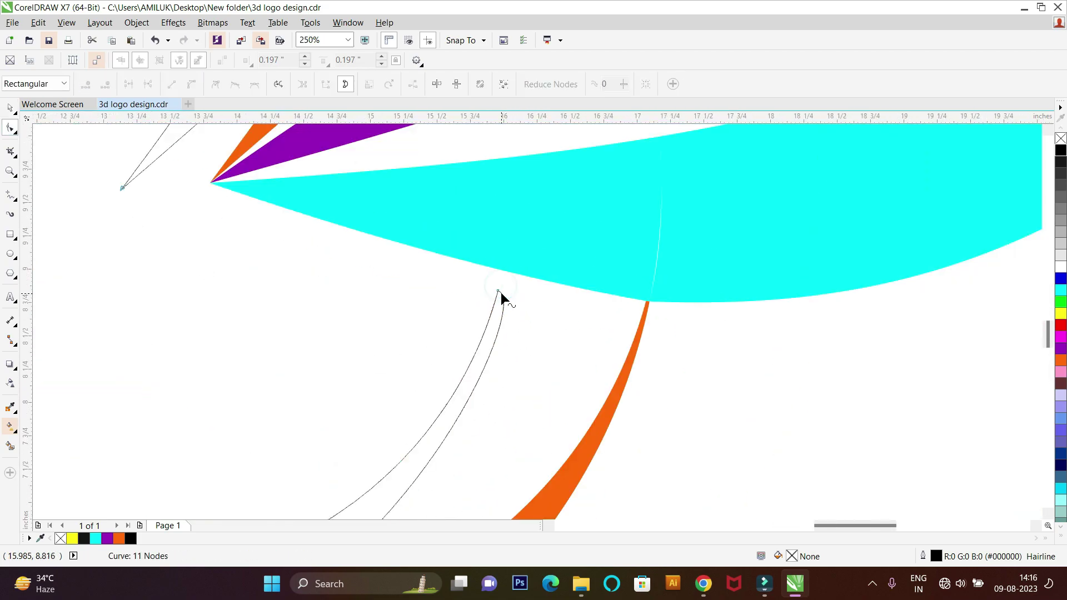
Reshape the outlined inner copy by pulling its tail tip onto the orange crescent's tip and moving its two bottom nodes along the crescent
{"action": "left_click_drag", "start_coordinate": [517, 293], "coordinate": [496, 337]}
{"action": "scroll", "coordinate": [441, 354], "scroll_direction": "down", "scroll_amount": 2}
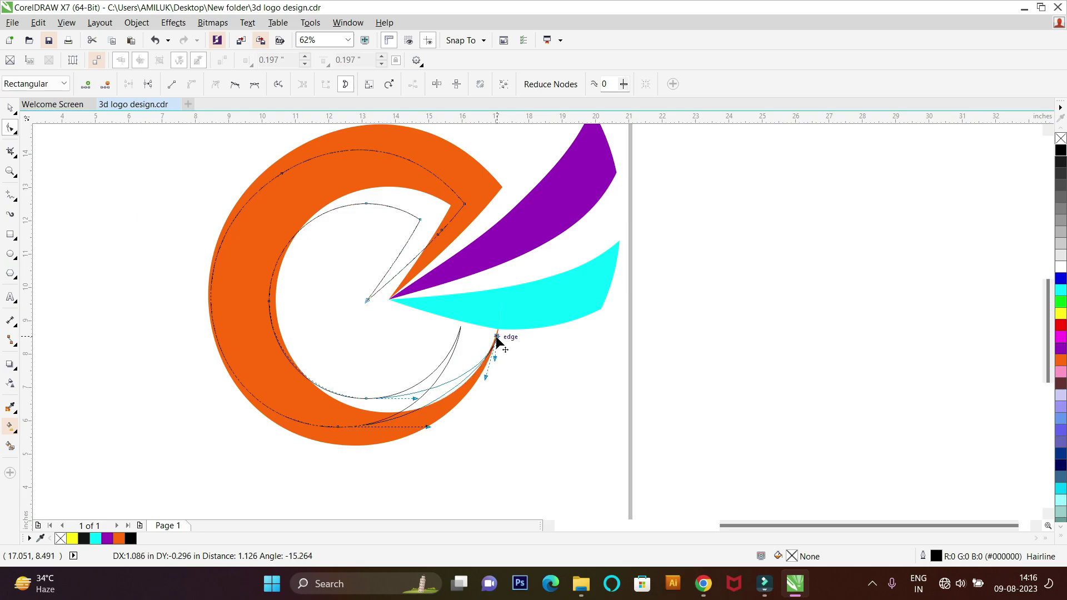
{"action": "scroll", "coordinate": [451, 403], "scroll_direction": "up", "scroll_amount": 2}
{"action": "left_click_drag", "start_coordinate": [372, 405], "coordinate": [376, 433]}
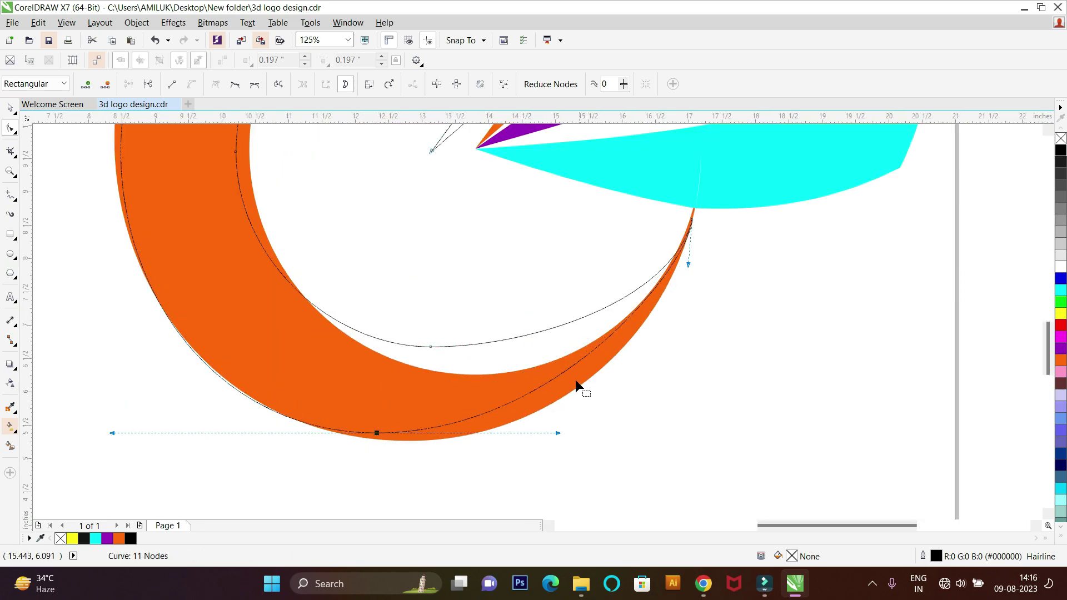
{"action": "left_click_drag", "start_coordinate": [431, 346], "coordinate": [413, 366]}
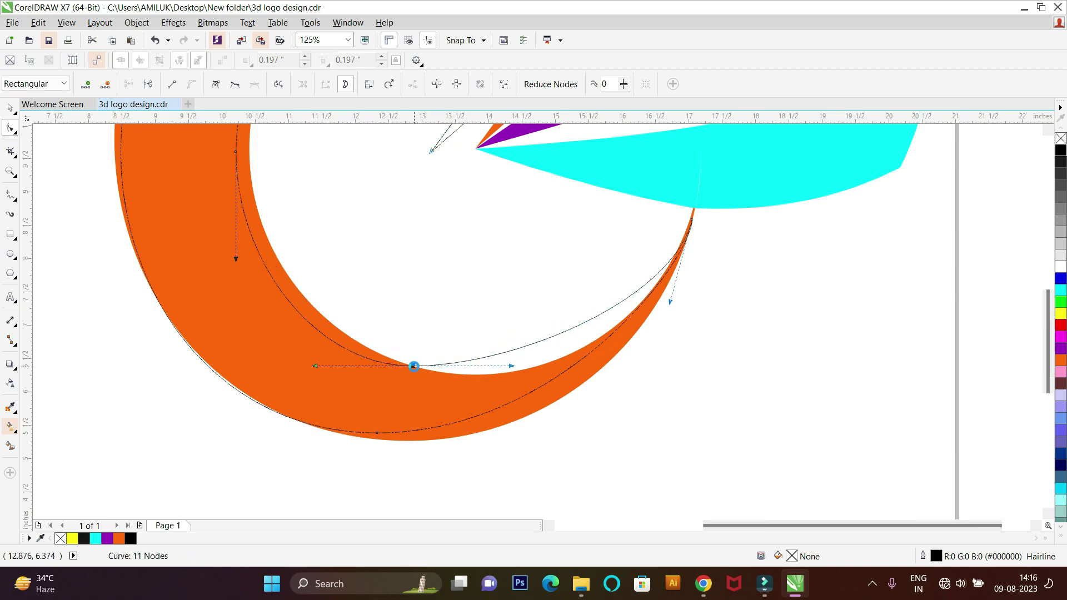
{"action": "scroll", "coordinate": [493, 366], "scroll_direction": "right", "scroll_amount": 2}
{"action": "left_click_drag", "start_coordinate": [494, 365], "coordinate": [504, 390]}
{"action": "scroll", "coordinate": [385, 435], "scroll_direction": "down", "scroll_amount": 2}
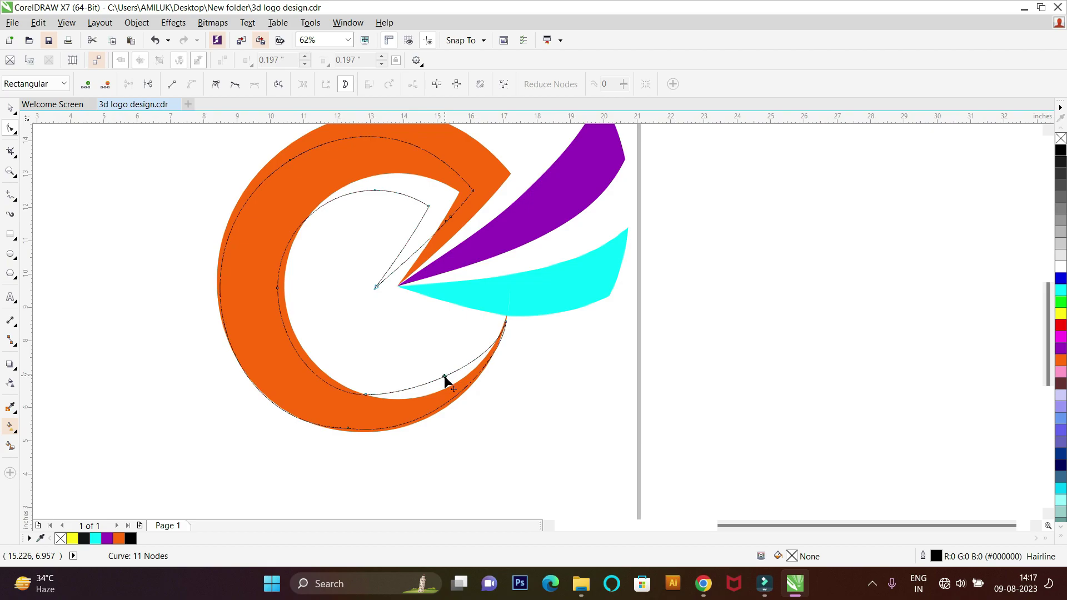
{"action": "scroll", "coordinate": [445, 379], "scroll_direction": "up", "scroll_amount": 2}
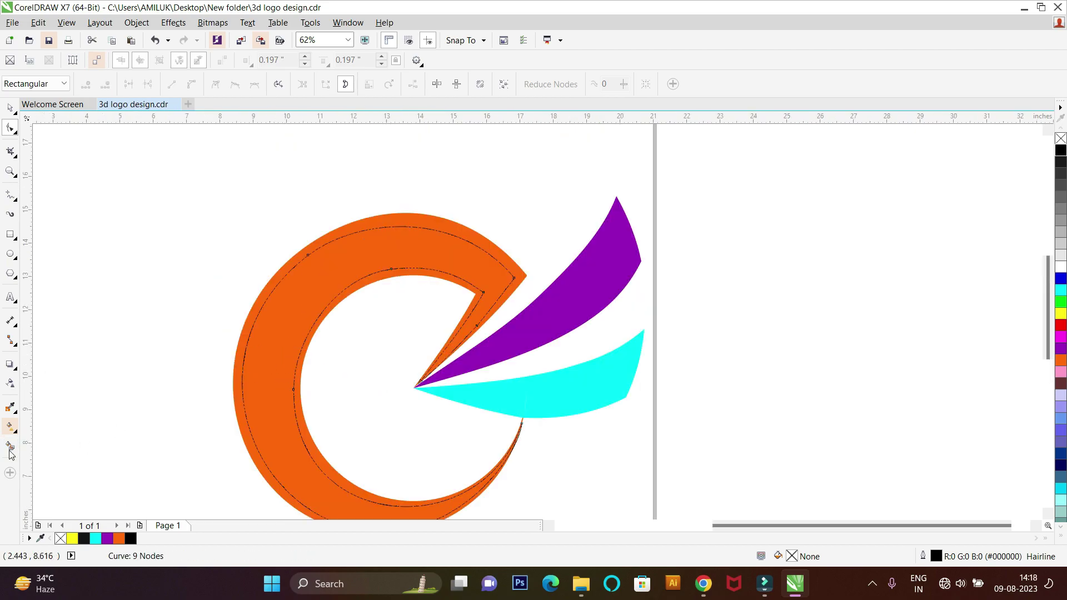
Create the outer and inner rims between the crescent and its outlined copy with Smart Fill, and colour them red
{"action": "left_click", "coordinate": [10, 446]}
{"action": "left_click", "coordinate": [239, 356]}
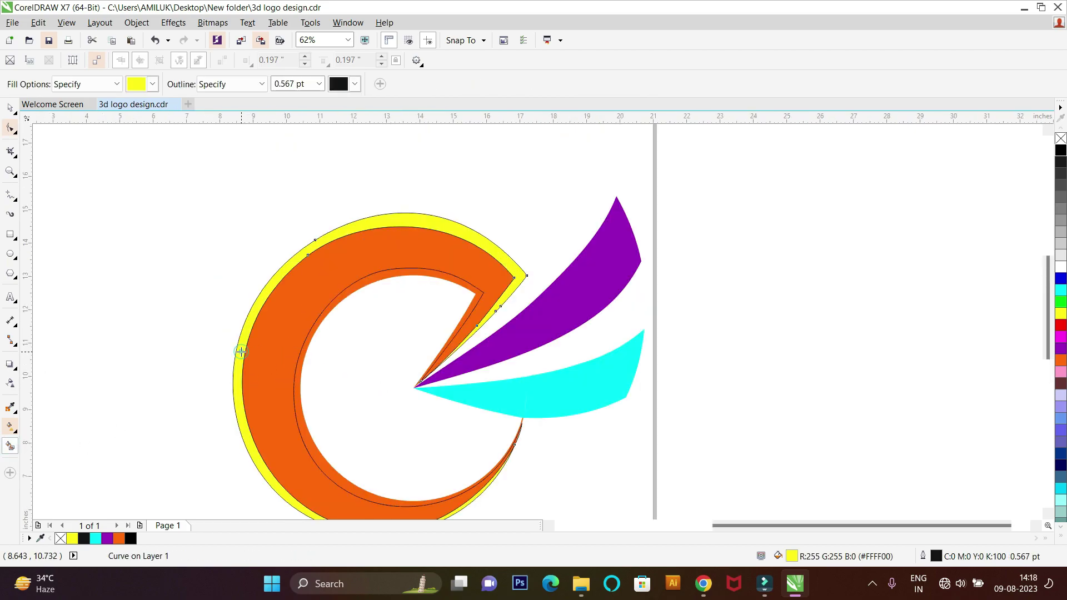
{"action": "left_click", "coordinate": [469, 315]}
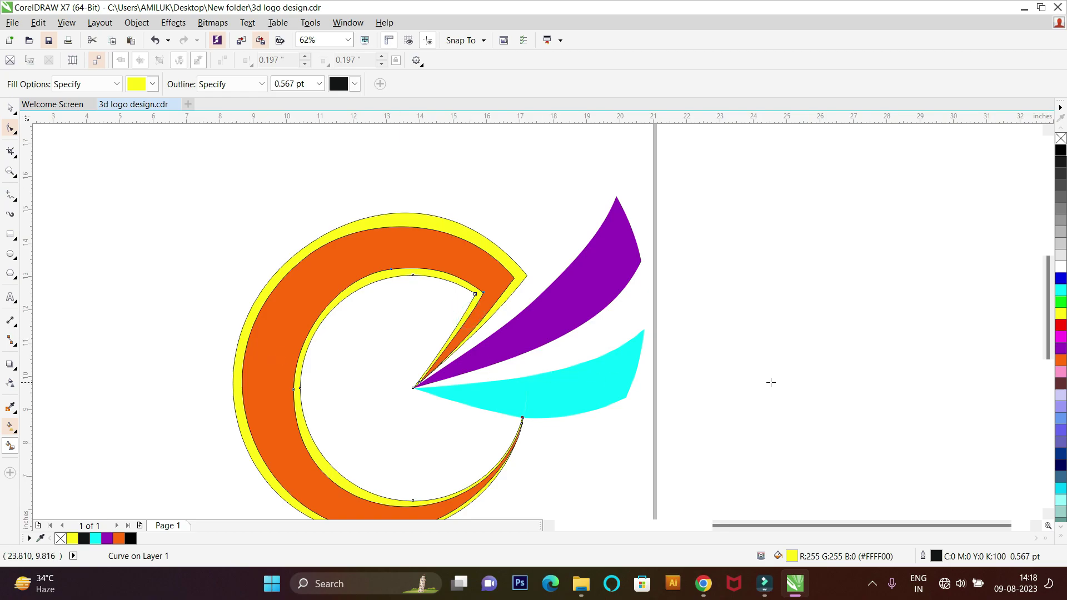
{"action": "left_click", "coordinate": [278, 280]}
{"action": "left_click", "coordinate": [142, 537]}
Apply a linear fountain fill to the inner crescent, running from golden orange at its top to red at its bottom
{"action": "left_click", "coordinate": [10, 427]}
{"action": "scroll", "coordinate": [105, 317], "scroll_direction": "down", "scroll_amount": 2}
{"action": "left_click_drag", "start_coordinate": [245, 284], "coordinate": [226, 425]}
{"action": "left_click", "coordinate": [339, 303]}
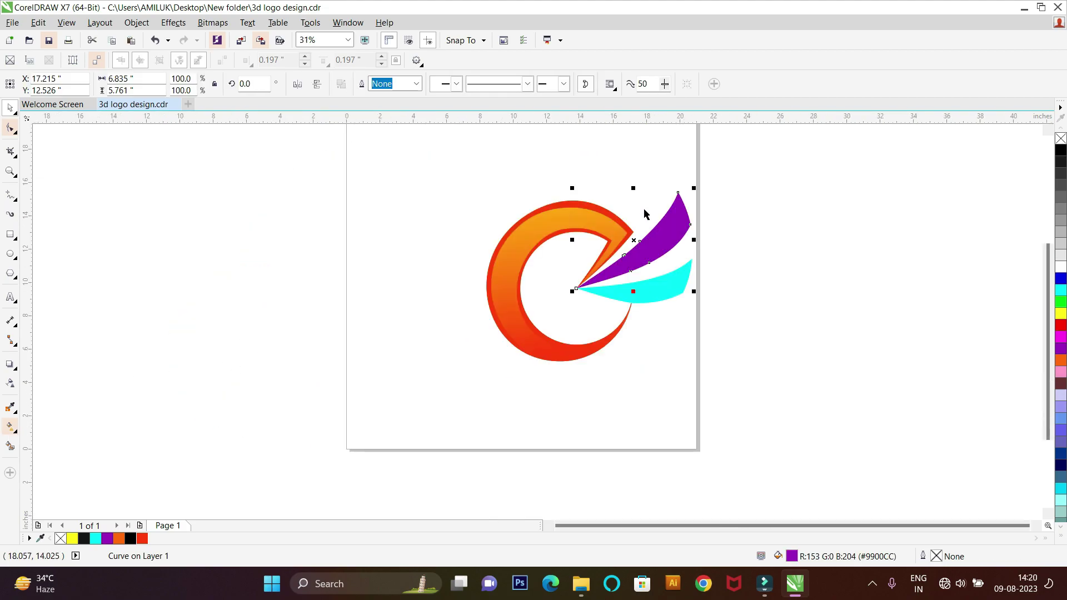
Scale a copy of the purple wedge to 80.6%, give it no fill and a black hairline outline, and shift it into the wedge
{"action": "scroll", "coordinate": [636, 174], "scroll_direction": "up", "scroll_amount": 1}
{"action": "left_click_drag", "start_coordinate": [516, 210], "coordinate": [531, 230]}
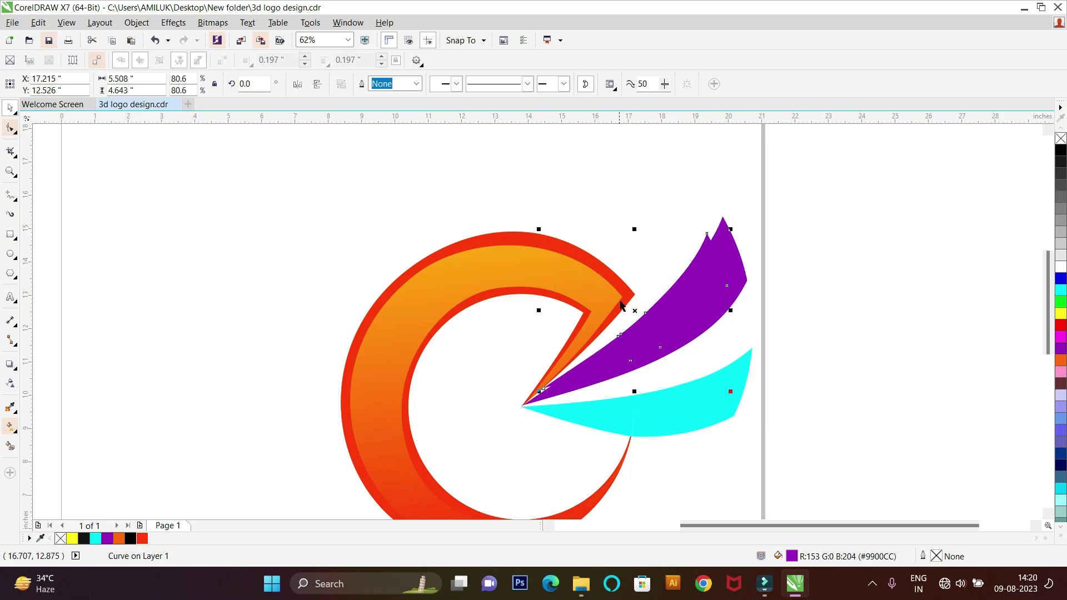
{"action": "right_click", "coordinate": [1061, 150]}
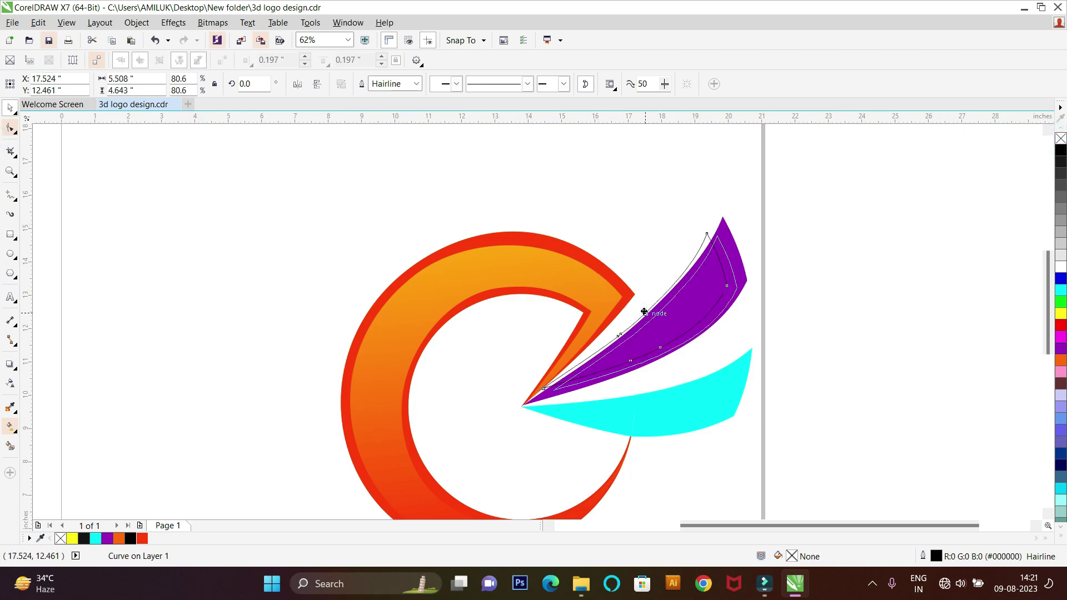
{"action": "scroll", "coordinate": [641, 317], "scroll_direction": "up", "scroll_amount": 2}
{"action": "scroll", "coordinate": [662, 281], "scroll_direction": "down", "scroll_amount": 2}
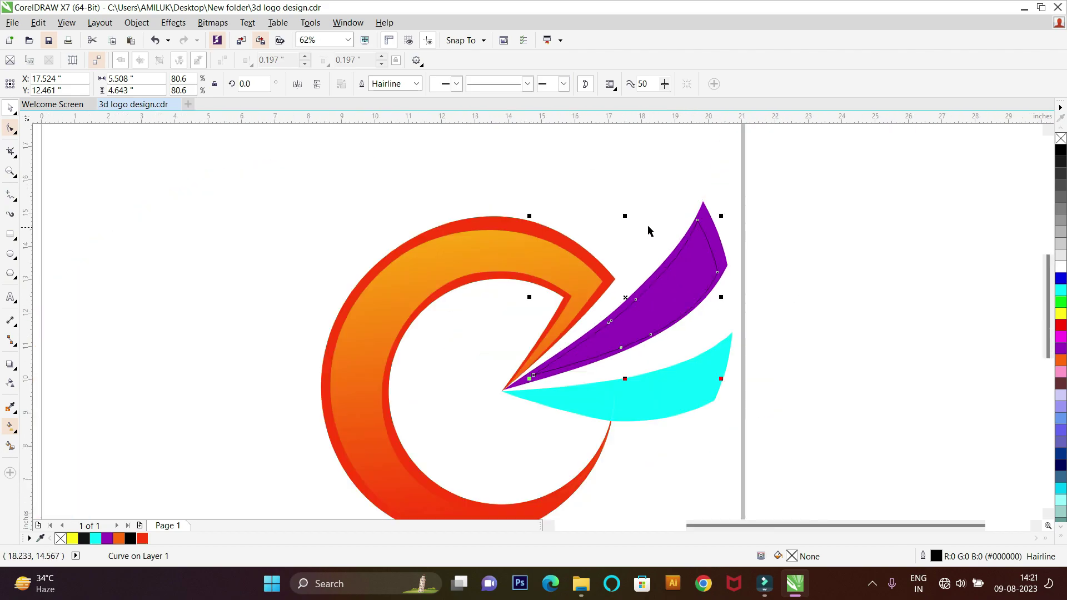
Shrink the outlined wedge copy to 73.1% and nudge it slightly down inside the purple wedge
{"action": "left_click_drag", "start_coordinate": [528, 219], "coordinate": [548, 227]}
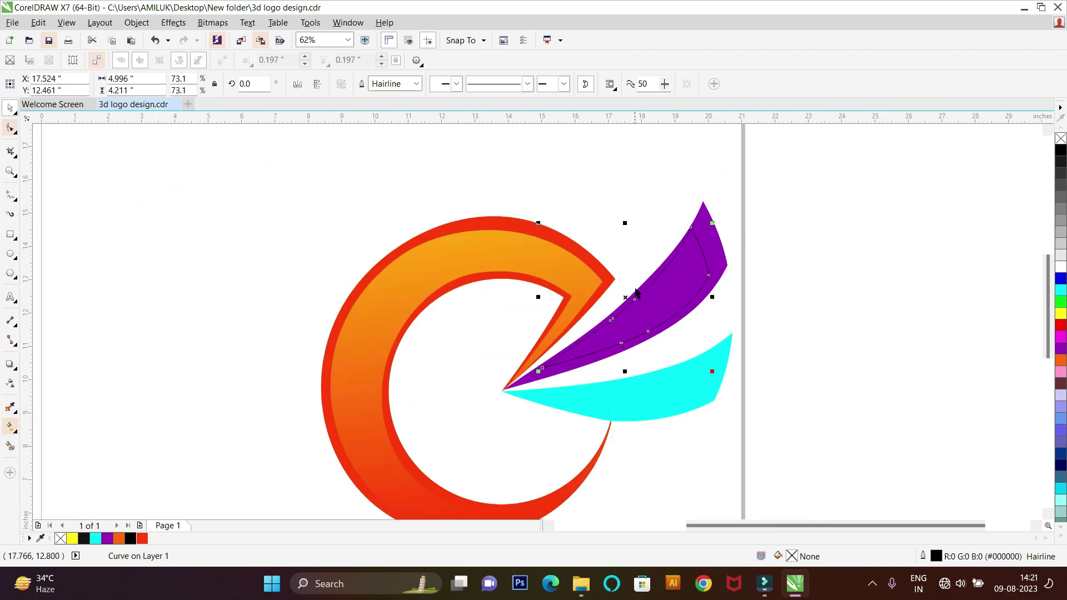
{"action": "scroll", "coordinate": [626, 289], "scroll_direction": "up", "scroll_amount": 2}
{"action": "left_click_drag", "start_coordinate": [613, 307], "coordinate": [614, 310]}
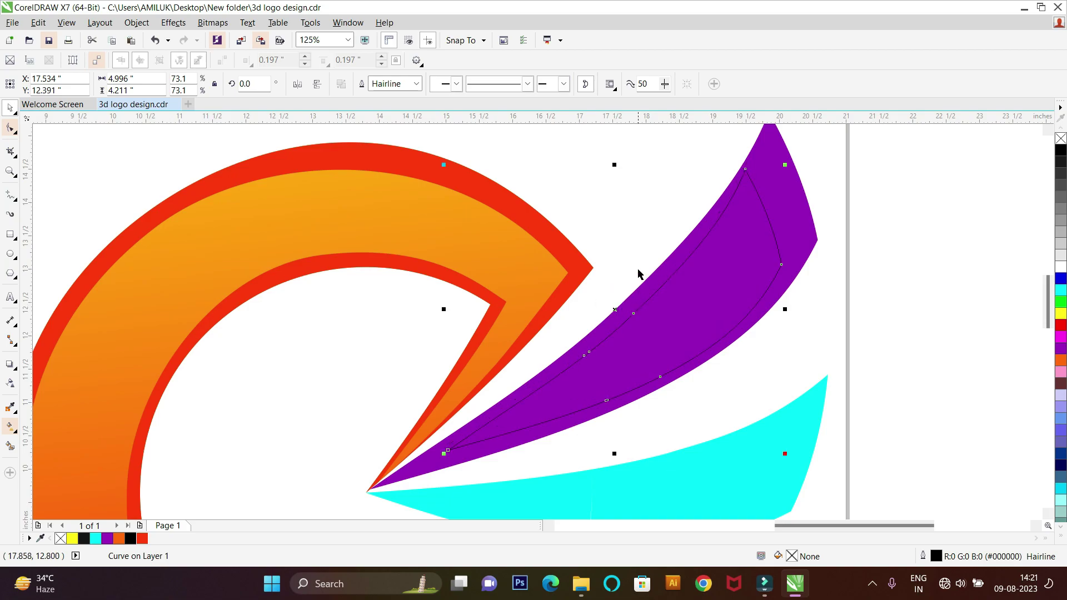
Shift the upper tip node of the outlined wedge copy slightly away from the purple wedge's upper edge
{"action": "key", "text": "F10"}
{"action": "scroll", "coordinate": [552, 207], "scroll_direction": "down", "scroll_amount": 2}
{"action": "scroll", "coordinate": [576, 216], "scroll_direction": "up", "scroll_amount": 2}
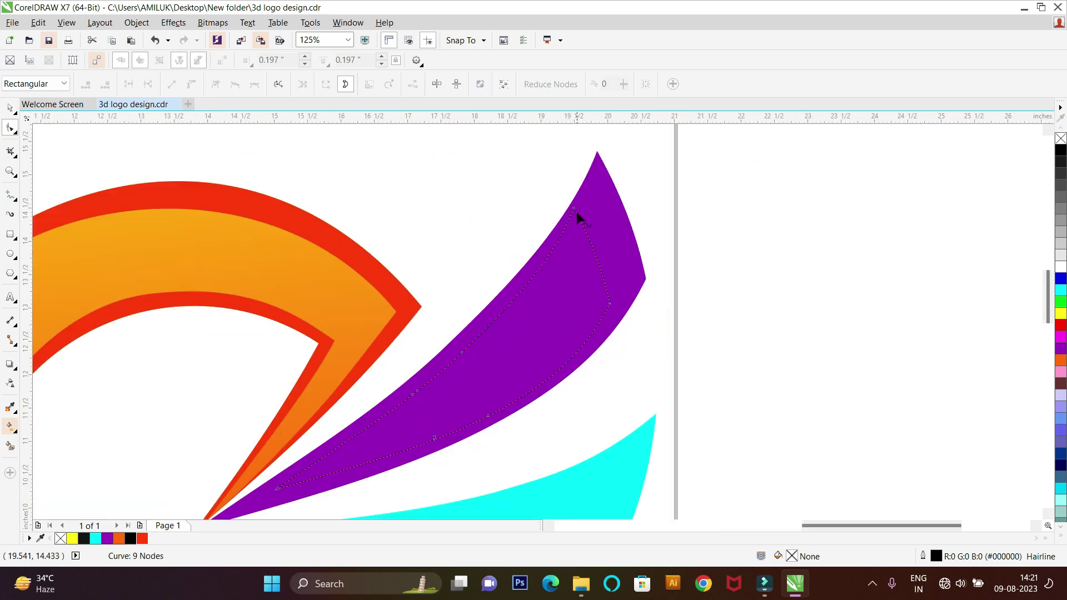
{"action": "left_click_drag", "start_coordinate": [575, 211], "coordinate": [579, 211]}
{"action": "scroll", "coordinate": [579, 211], "scroll_direction": "down", "scroll_amount": 2}
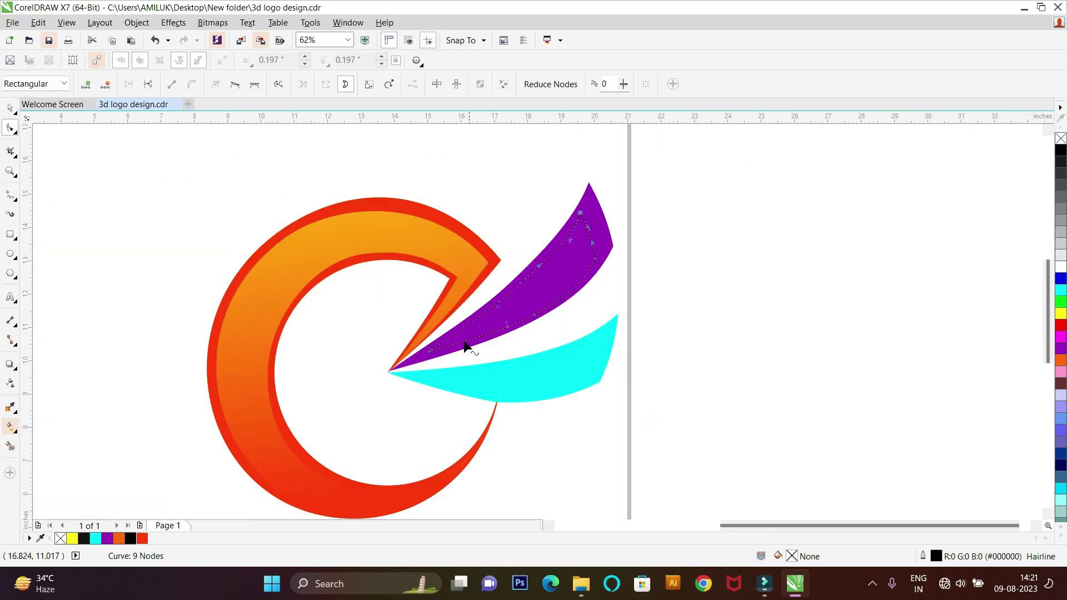
Delete two surplus nodes from the outlined wedge copy and adjust the remaining node on its lower edge
{"action": "scroll", "coordinate": [466, 346], "scroll_direction": "up", "scroll_amount": 2}
{"action": "key", "text": "Delete"}
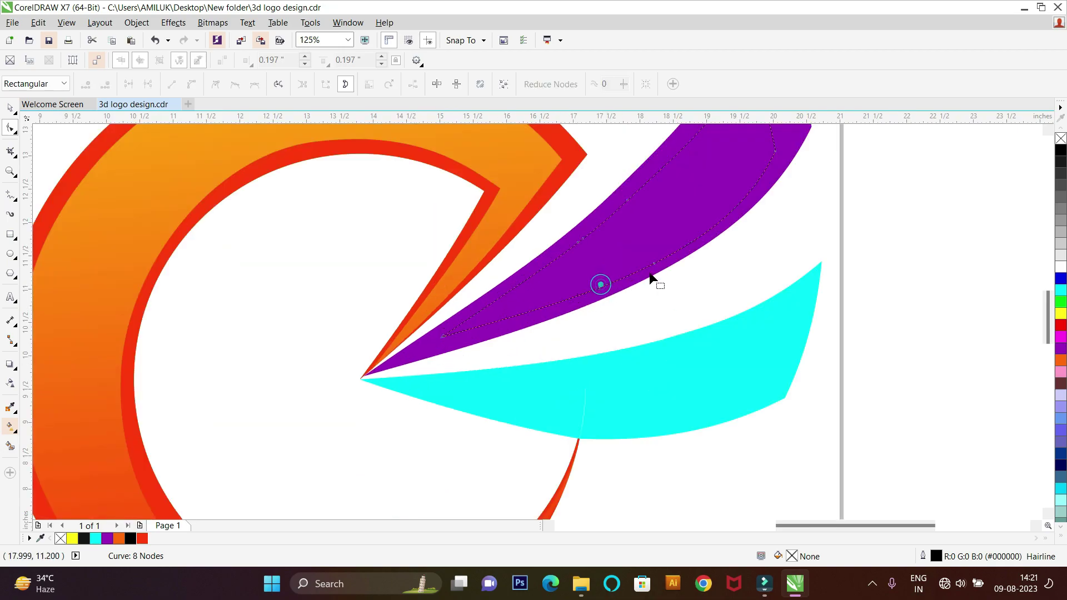
{"action": "double_click", "coordinate": [598, 289]}
{"action": "left_click", "coordinate": [657, 266]}
{"action": "left_click_drag", "start_coordinate": [657, 266], "coordinate": [651, 266]}
{"action": "scroll", "coordinate": [604, 244], "scroll_direction": "down", "scroll_amount": 2}
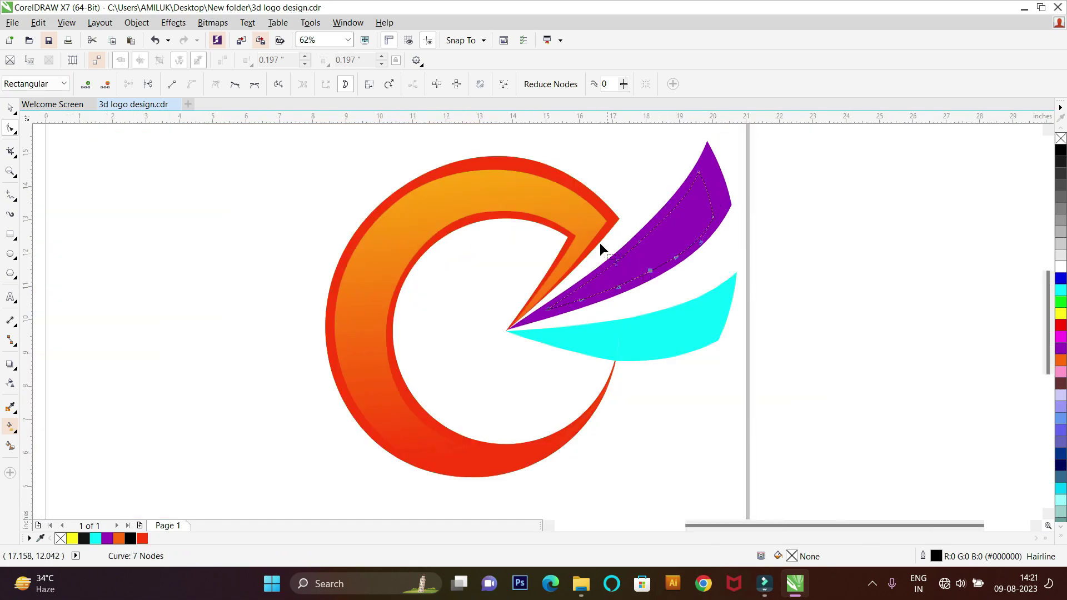
Separate the wedge's rim with Smart Fill, and colour the inner wedge magenta (#E500FF) and the rim purple (#9900CC)
{"action": "left_click", "coordinate": [10, 446]}
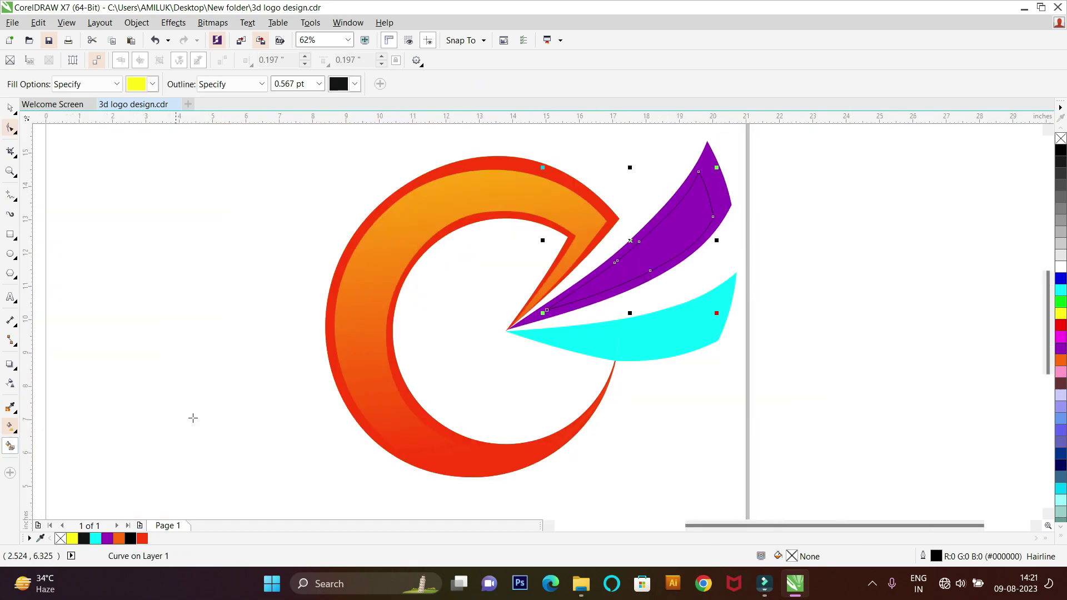
{"action": "left_click", "coordinate": [722, 199]}
{"action": "left_click", "coordinate": [8, 126]}
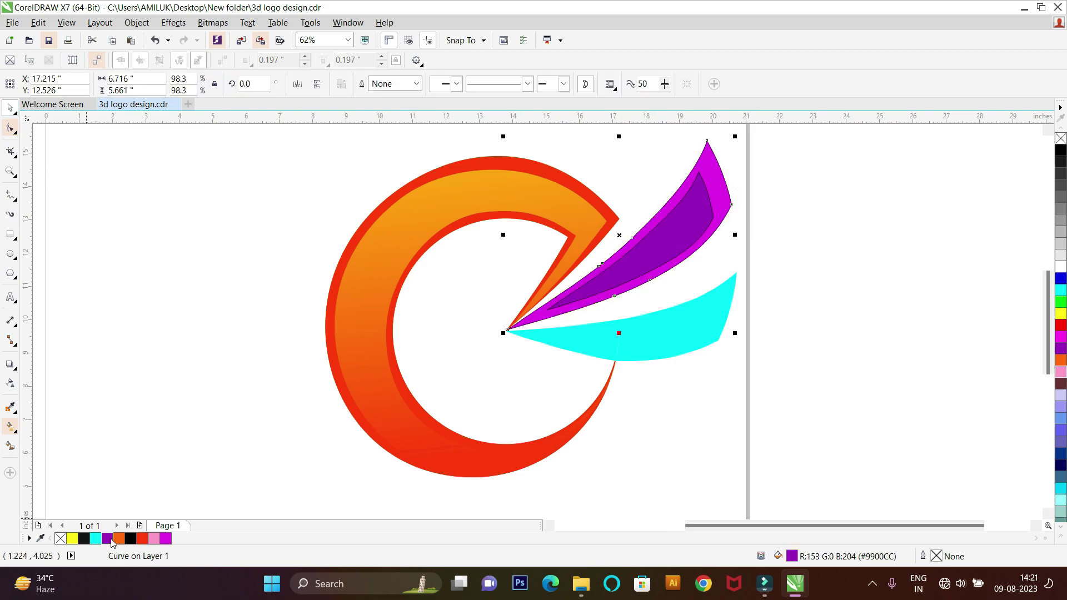
{"action": "left_click", "coordinate": [166, 536]}
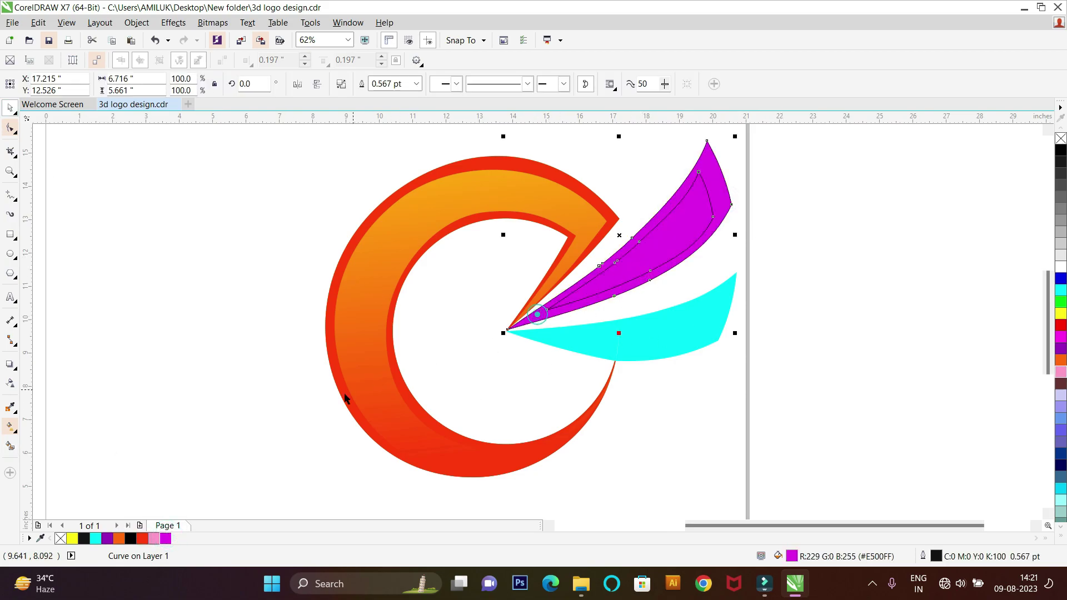
{"action": "left_click", "coordinate": [107, 538]}
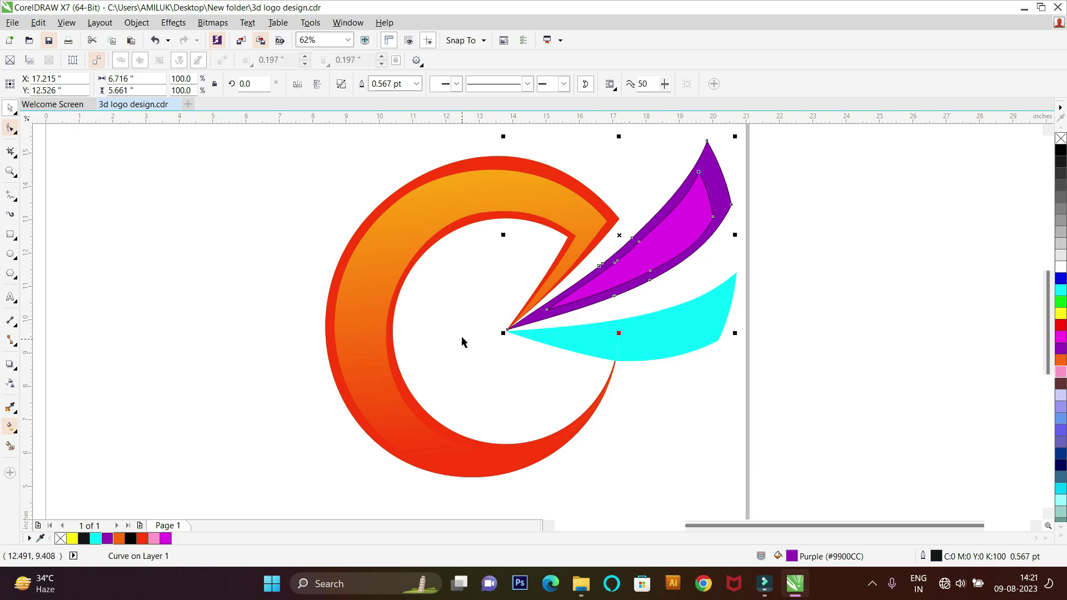
Apply a fountain fill to the inner wedge, from purple near the inner point to magenta at the outer end, with no outline
{"action": "scroll", "coordinate": [460, 333], "scroll_direction": "up", "scroll_amount": 3}
{"action": "scroll", "coordinate": [460, 333], "scroll_direction": "right", "scroll_amount": 2}
{"action": "left_click_drag", "start_coordinate": [639, 304], "coordinate": [481, 416]}
{"action": "left_click", "coordinate": [108, 538]}
{"action": "left_click_drag", "start_coordinate": [639, 305], "coordinate": [625, 322]}
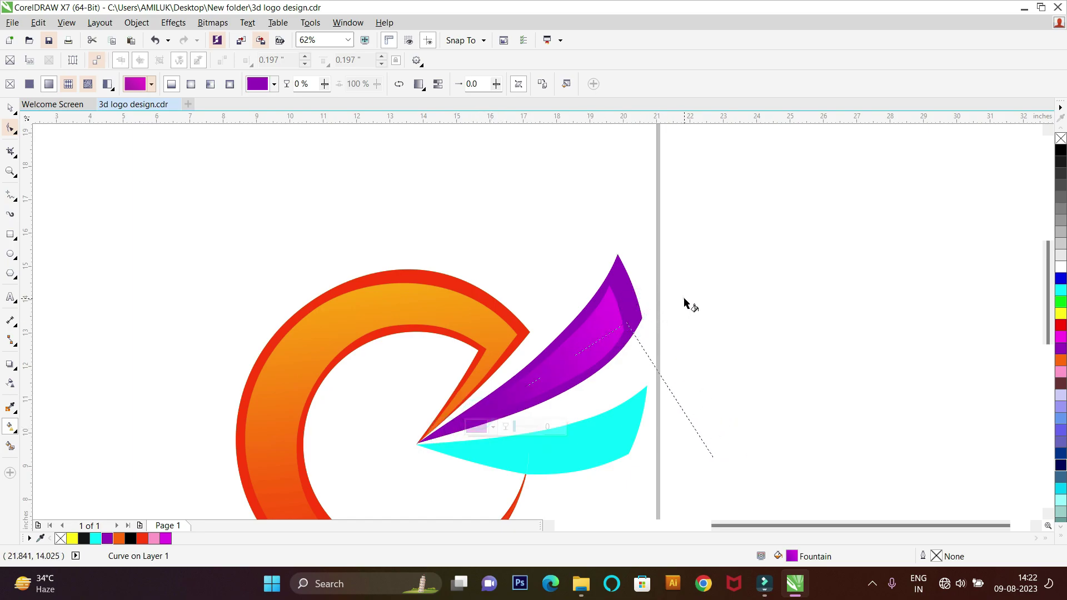
{"action": "left_click", "coordinate": [685, 303]}
Draw a narrow upright ellipse about 0.47 by 2.68 inches on the left band of the orange crescent
{"action": "scroll", "coordinate": [686, 303], "scroll_direction": "down", "scroll_amount": 2}
{"action": "scroll", "coordinate": [621, 280], "scroll_direction": "up", "scroll_amount": 1}
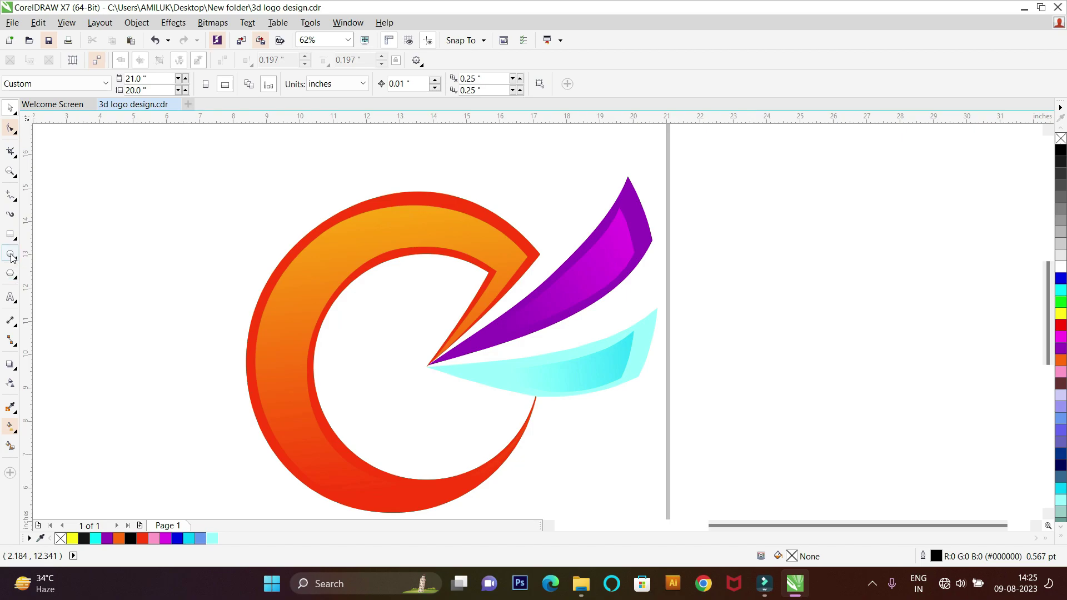
{"action": "left_click", "coordinate": [10, 254]}
{"action": "left_click_drag", "start_coordinate": [298, 281], "coordinate": [282, 369]}
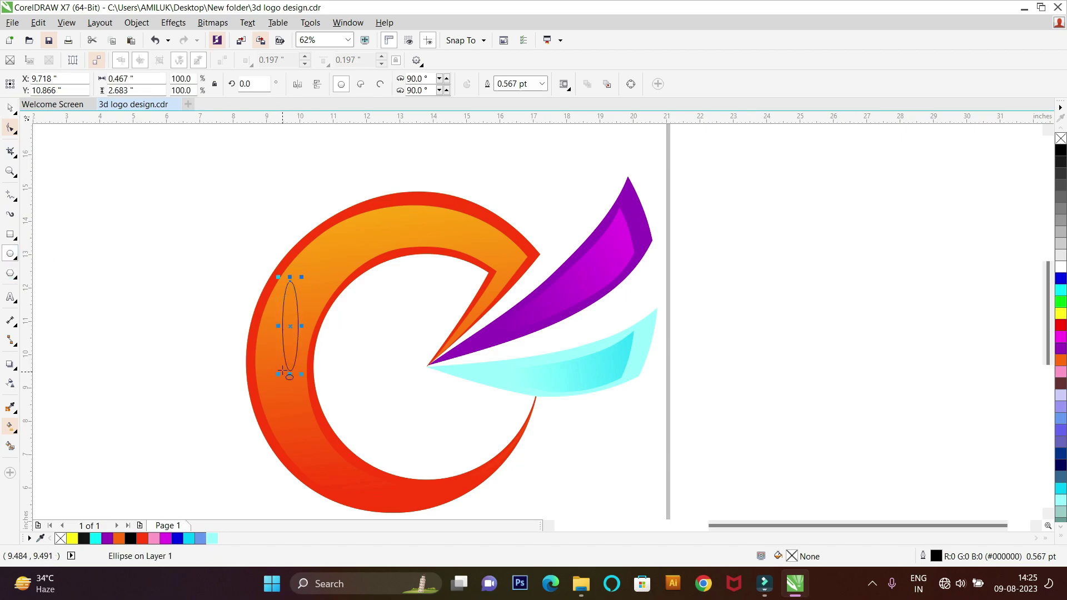
{"action": "scroll", "coordinate": [275, 351], "scroll_direction": "up", "scroll_amount": 1}
{"action": "left_click", "coordinate": [10, 107]}
{"action": "scroll", "coordinate": [307, 304], "scroll_direction": "down", "scroll_amount": 1}
{"action": "left_click_drag", "start_coordinate": [349, 372], "coordinate": [350, 374]}
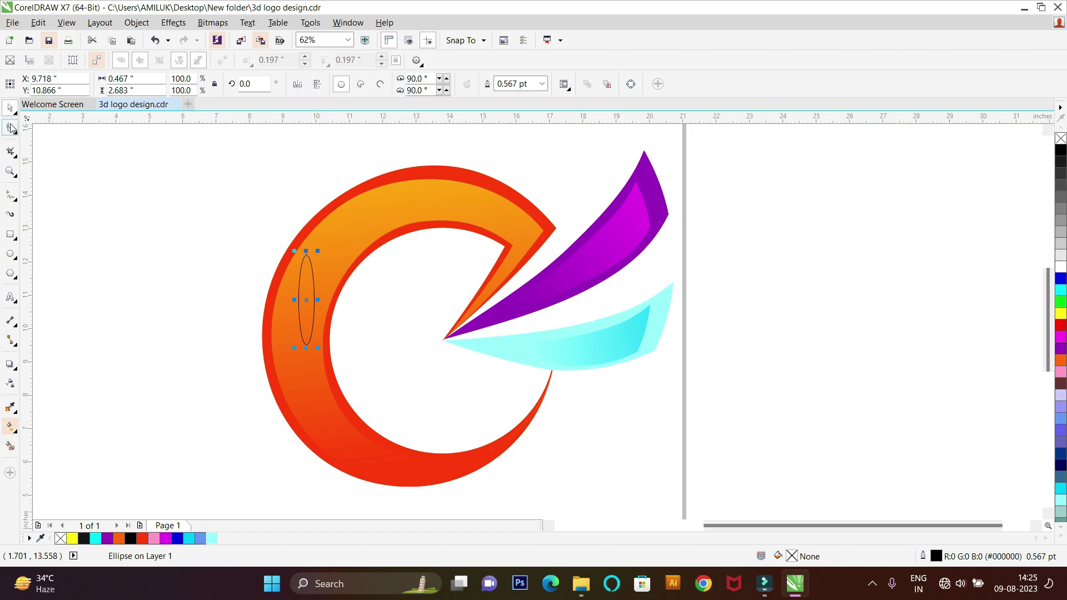
Convert the ellipse to curves and pull its side nodes to the left, bending it into a slim crescent-shaped highlight
{"action": "scroll", "coordinate": [298, 305], "scroll_direction": "up", "scroll_amount": 1}
{"action": "right_click", "coordinate": [343, 275]}
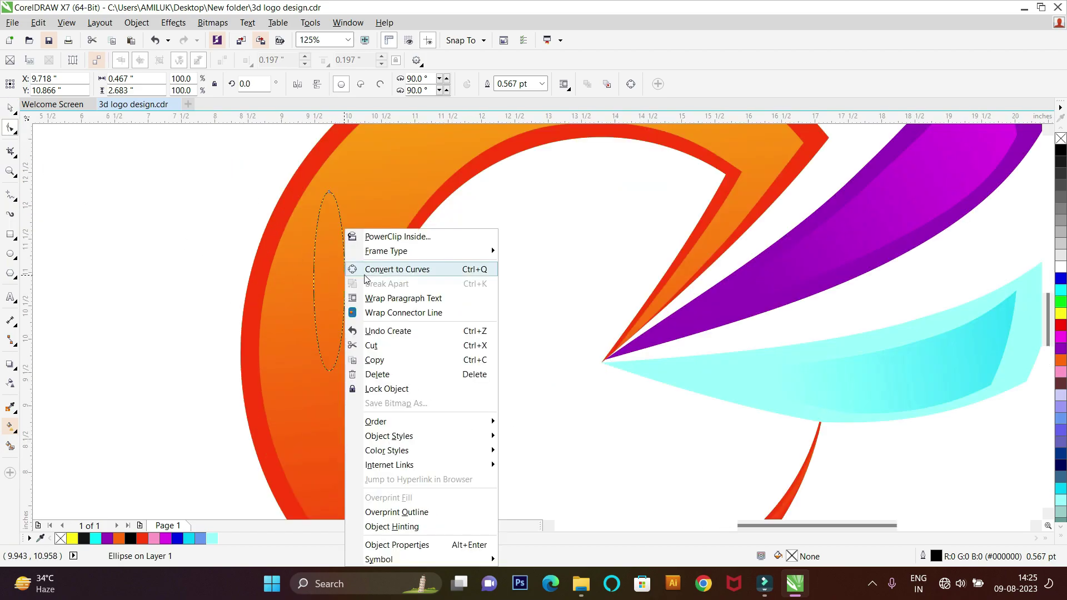
{"action": "left_click", "coordinate": [349, 272]}
{"action": "left_click", "coordinate": [313, 281]}
{"action": "left_click_drag", "start_coordinate": [314, 282], "coordinate": [321, 304]}
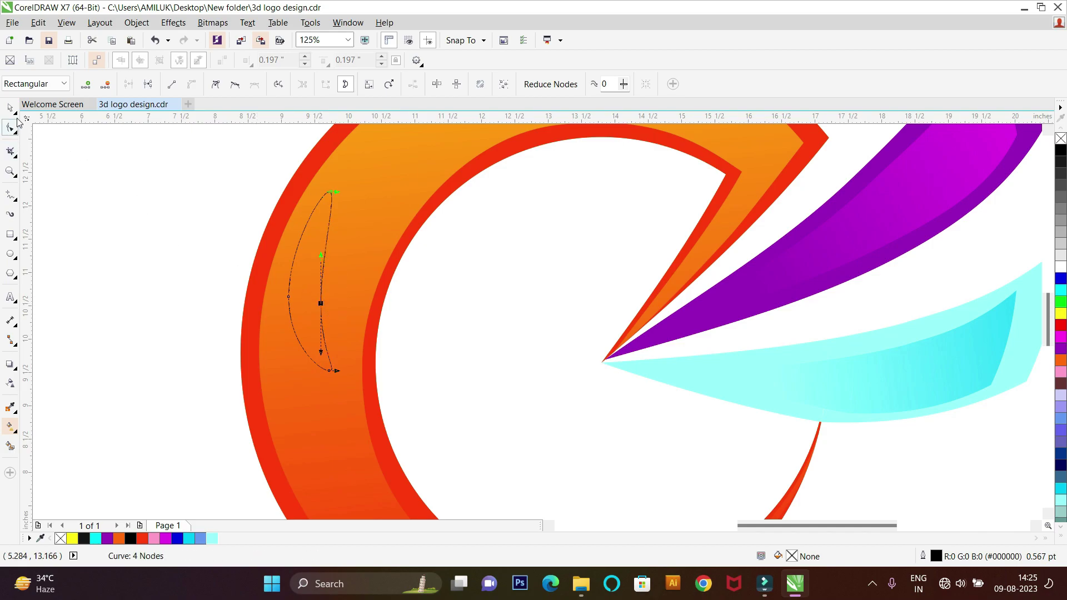
Tilt the highlight outline and adjust its shape so it follows the curve of the orange crescent's left band
{"action": "left_click", "coordinate": [11, 109]}
{"action": "left_click", "coordinate": [45, 107]}
{"action": "scroll", "coordinate": [296, 286], "scroll_direction": "down", "scroll_amount": 2}
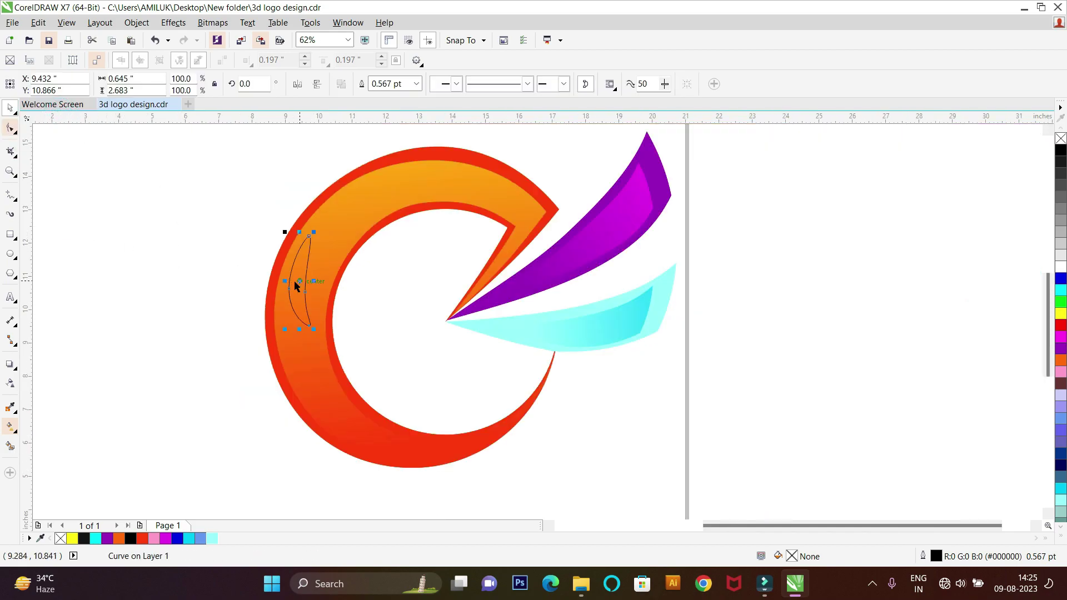
{"action": "mouse_move", "coordinate": [311, 235]}
{"action": "left_mouse_down"}
{"action": "mouse_move", "coordinate": [310, 274]}
{"action": "mouse_move", "coordinate": [332, 276]}
{"action": "mouse_move", "coordinate": [288, 297]}
{"action": "left_mouse_up"}
{"action": "left_click", "coordinate": [10, 127]}
{"action": "scroll", "coordinate": [274, 303], "scroll_direction": "up", "scroll_amount": 2}
{"action": "key", "text": "space"}
{"action": "scroll", "coordinate": [254, 306], "scroll_direction": "down", "scroll_amount": 1}
{"action": "left_click", "coordinate": [288, 297]}
{"action": "left_click_drag", "start_coordinate": [310, 253], "coordinate": [309, 250]}
{"action": "scroll", "coordinate": [255, 305], "scroll_direction": "up", "scroll_amount": 1}
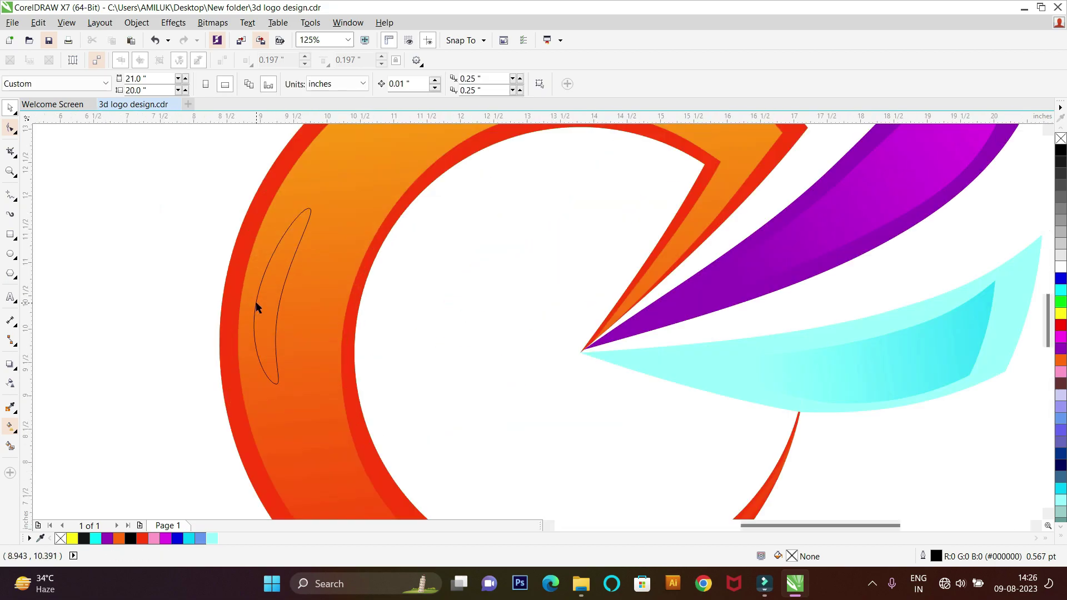
Fill the highlight with white, remove its outline, and apply a linear transparency that fades across it toward the inner side
{"action": "left_click", "coordinate": [1060, 272]}
{"action": "left_click", "coordinate": [9, 426]}
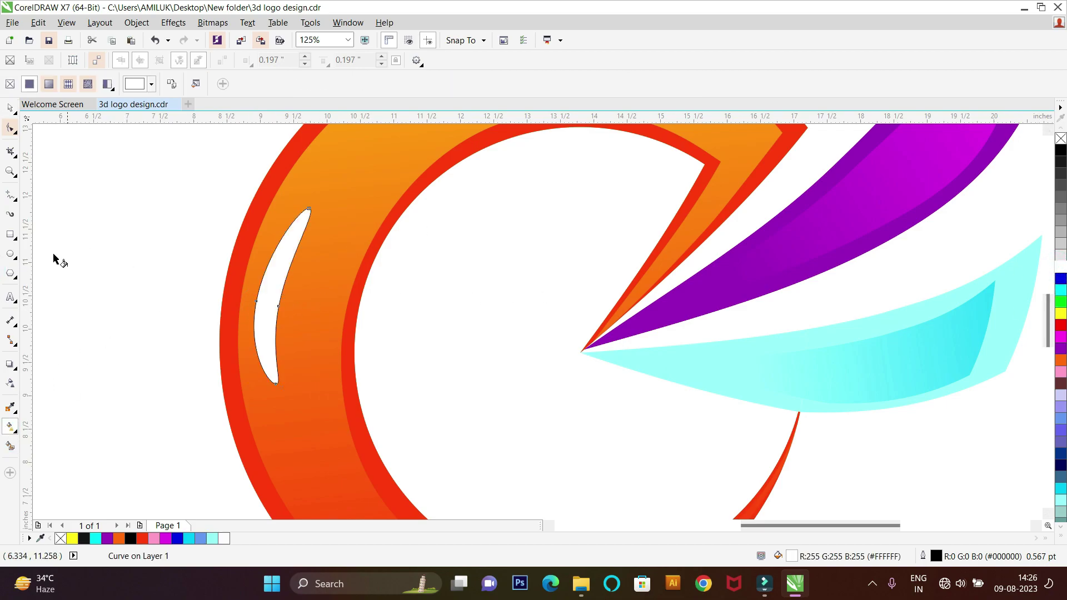
{"action": "left_click_drag", "start_coordinate": [143, 262], "coordinate": [206, 284]}
{"action": "key", "text": "space"}
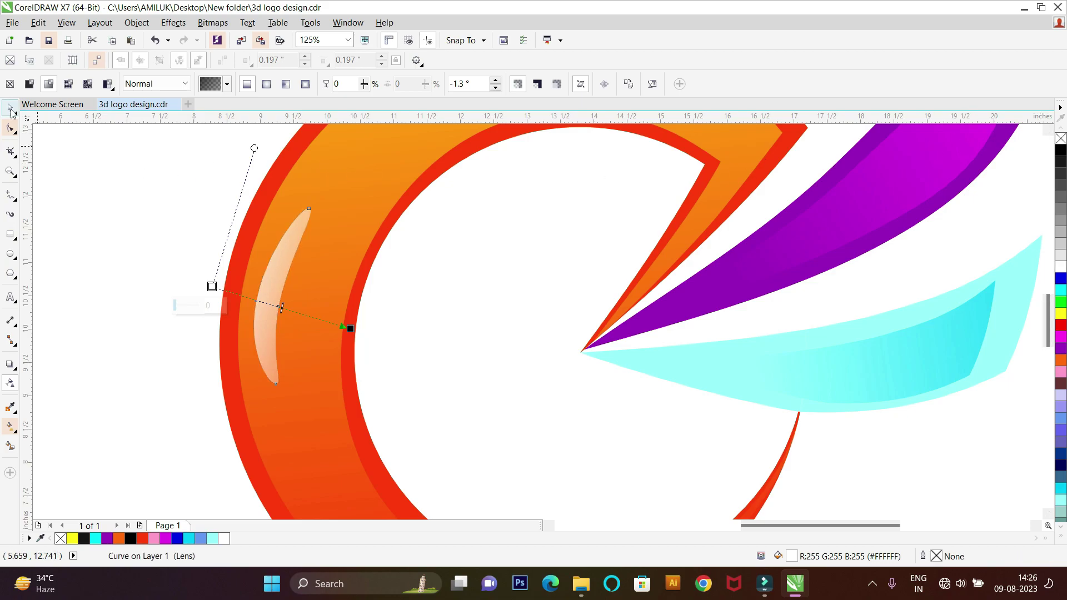
{"action": "left_click", "coordinate": [381, 290]}
{"action": "scroll", "coordinate": [341, 325], "scroll_direction": "down", "scroll_amount": 5}
{"action": "scroll", "coordinate": [295, 272], "scroll_direction": "up", "scroll_amount": 3}
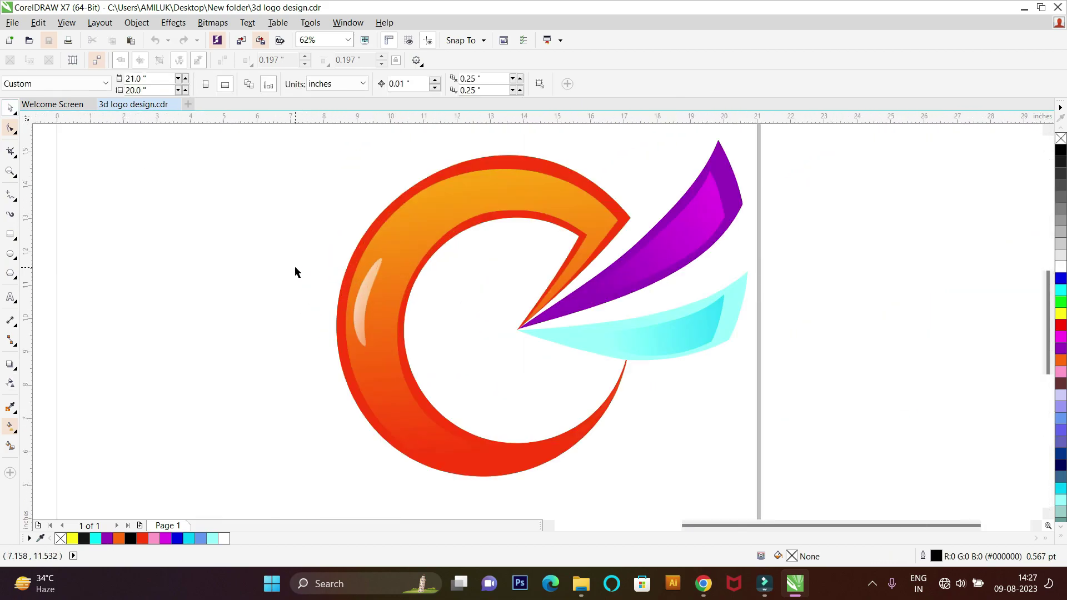
Draw a short straight line about 0.47 inches long across the orange arm beside the crescent's inner corner
{"action": "scroll", "coordinate": [305, 243], "scroll_direction": "up", "scroll_amount": 2}
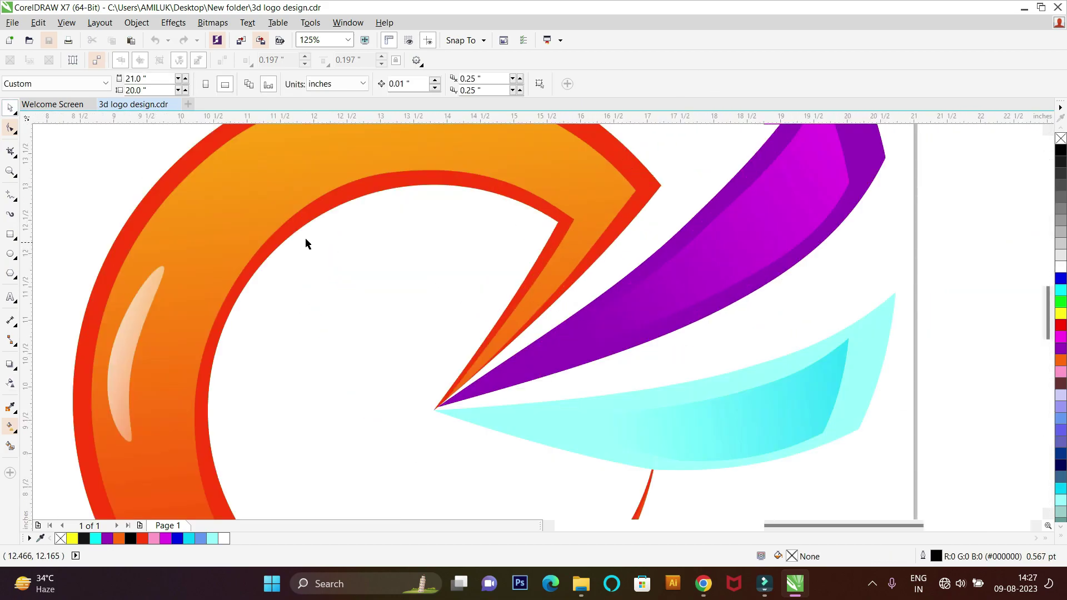
{"action": "left_click", "coordinate": [11, 196]}
{"action": "left_click", "coordinate": [576, 224]}
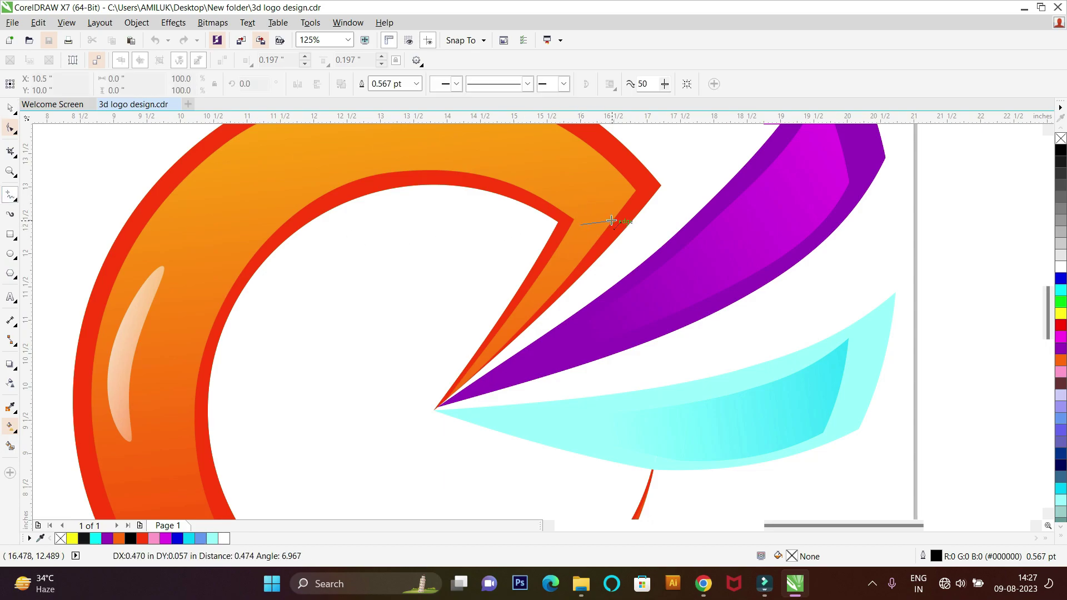
{"action": "left_click", "coordinate": [615, 221]}
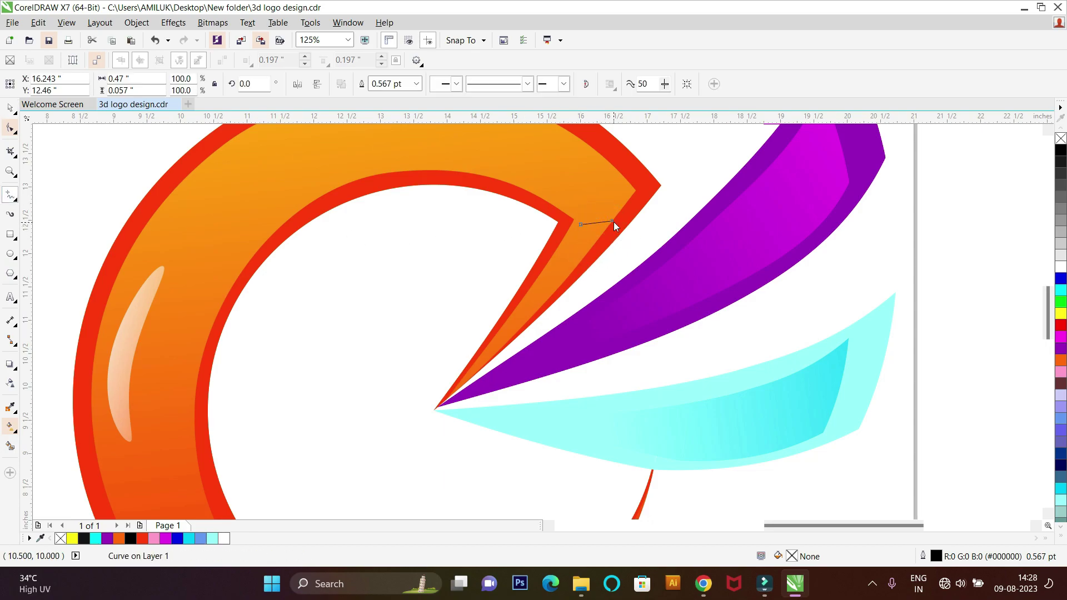
Close the line into a narrow triangle running down the crescent's orange arm toward its pointed tip
{"action": "left_click", "coordinate": [610, 221]}
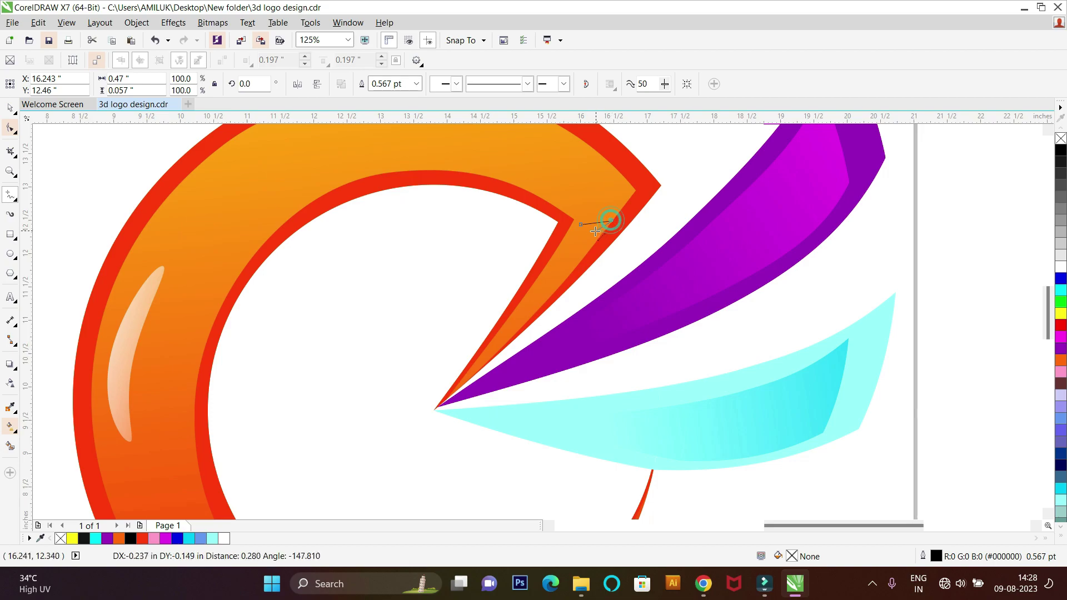
{"action": "left_click", "coordinate": [481, 359]}
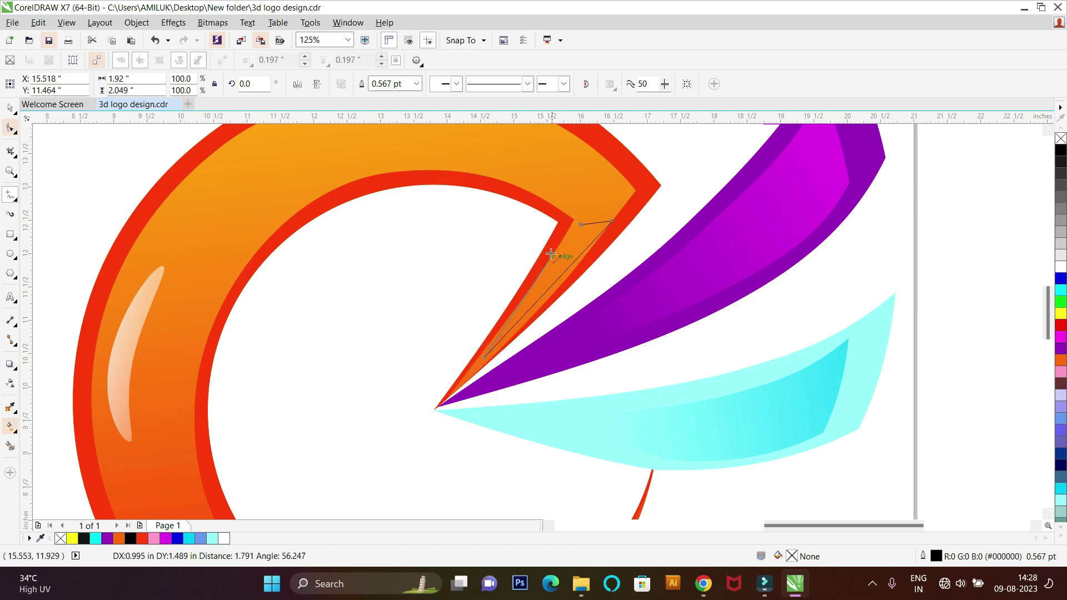
{"action": "left_click", "coordinate": [581, 223]}
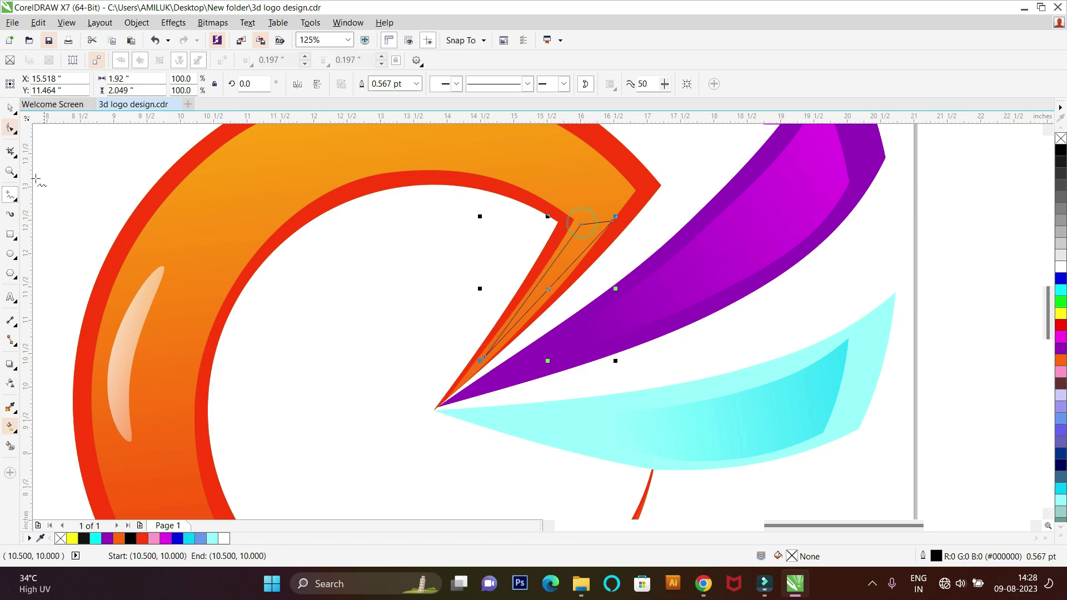
Convert the triangle's sides to curves and nudge its upper outer corner inward onto the orange area
{"action": "left_click", "coordinate": [10, 128]}
{"action": "scroll", "coordinate": [488, 267], "scroll_direction": "up", "scroll_amount": 1}
{"action": "scroll", "coordinate": [585, 217], "scroll_direction": "down", "scroll_amount": 1}
{"action": "left_click_drag", "start_coordinate": [704, 165], "coordinate": [493, 294]}
{"action": "left_click", "coordinate": [193, 83]}
{"action": "scroll", "coordinate": [575, 290], "scroll_direction": "up", "scroll_amount": 1}
{"action": "scroll", "coordinate": [575, 233], "scroll_direction": "down", "scroll_amount": 1}
{"action": "scroll", "coordinate": [575, 232], "scroll_direction": "up", "scroll_amount": 2}
{"action": "left_click_drag", "start_coordinate": [556, 235], "coordinate": [547, 231]}
{"action": "scroll", "coordinate": [534, 231], "scroll_direction": "down", "scroll_amount": 2}
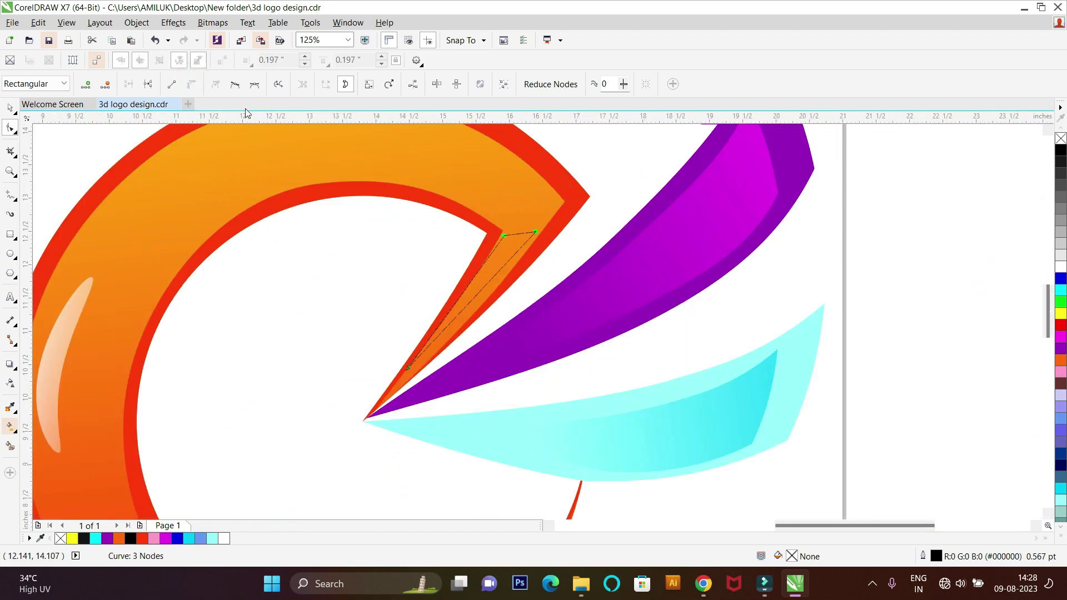
Bend the triangle's long sides so they follow the inner and outer edges of the crescent's orange arm
{"action": "scroll", "coordinate": [517, 248], "scroll_direction": "up", "scroll_amount": 1}
{"action": "left_click", "coordinate": [506, 278]}
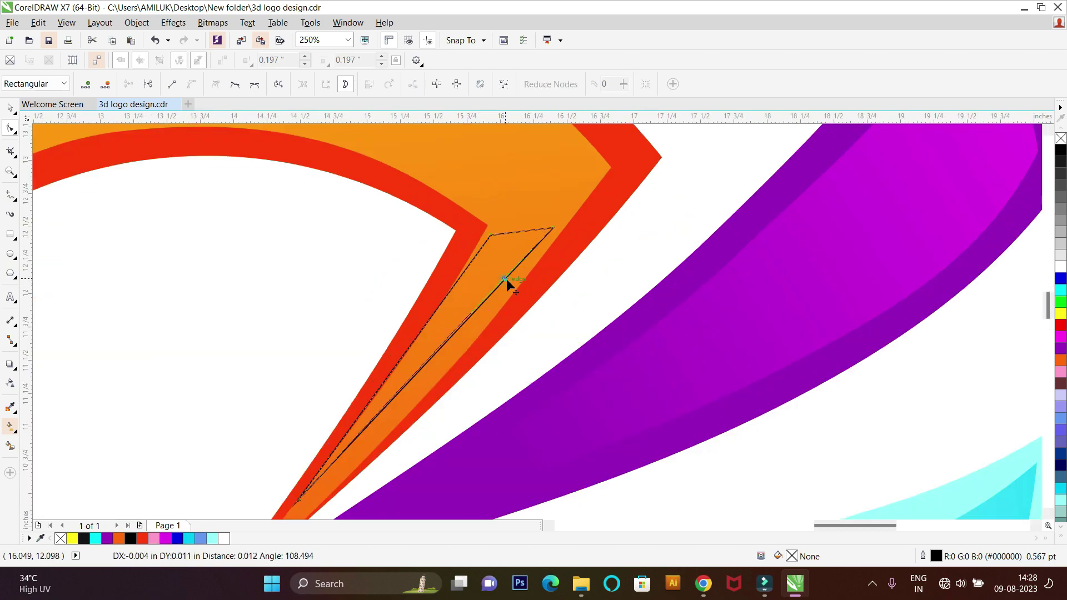
{"action": "scroll", "coordinate": [505, 279], "scroll_direction": "down", "scroll_amount": 1}
{"action": "scroll", "coordinate": [411, 381], "scroll_direction": "up", "scroll_amount": 1}
{"action": "left_click_drag", "start_coordinate": [410, 382], "coordinate": [418, 390]}
{"action": "scroll", "coordinate": [495, 311], "scroll_direction": "down", "scroll_amount": 1}
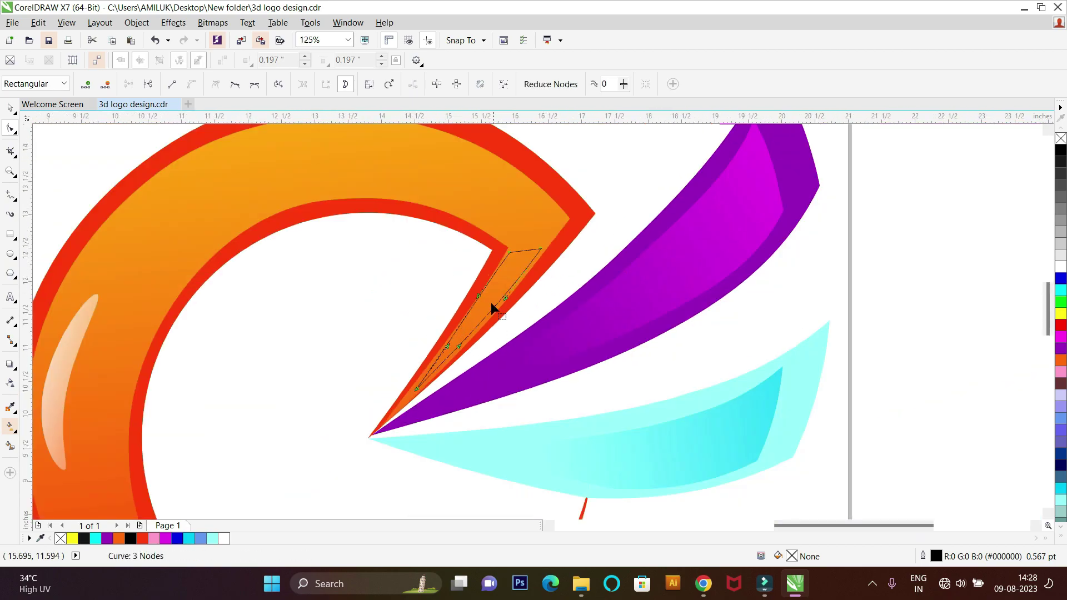
{"action": "scroll", "coordinate": [481, 278], "scroll_direction": "up", "scroll_amount": 1}
{"action": "left_click_drag", "start_coordinate": [481, 275], "coordinate": [491, 271]}
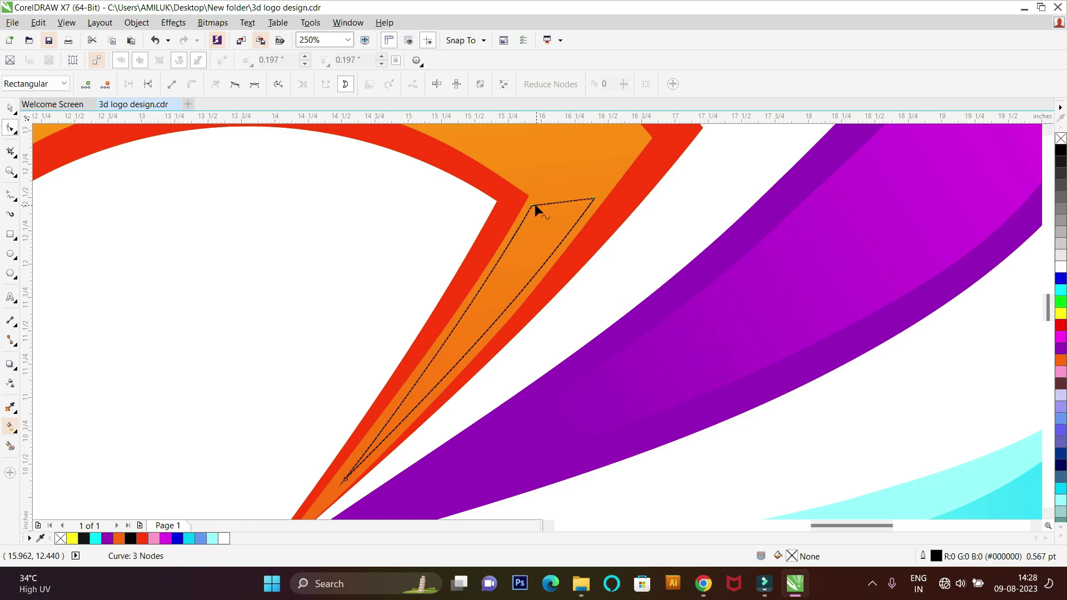
{"action": "left_click", "coordinate": [533, 206]}
{"action": "scroll", "coordinate": [499, 213], "scroll_direction": "down", "scroll_amount": 2}
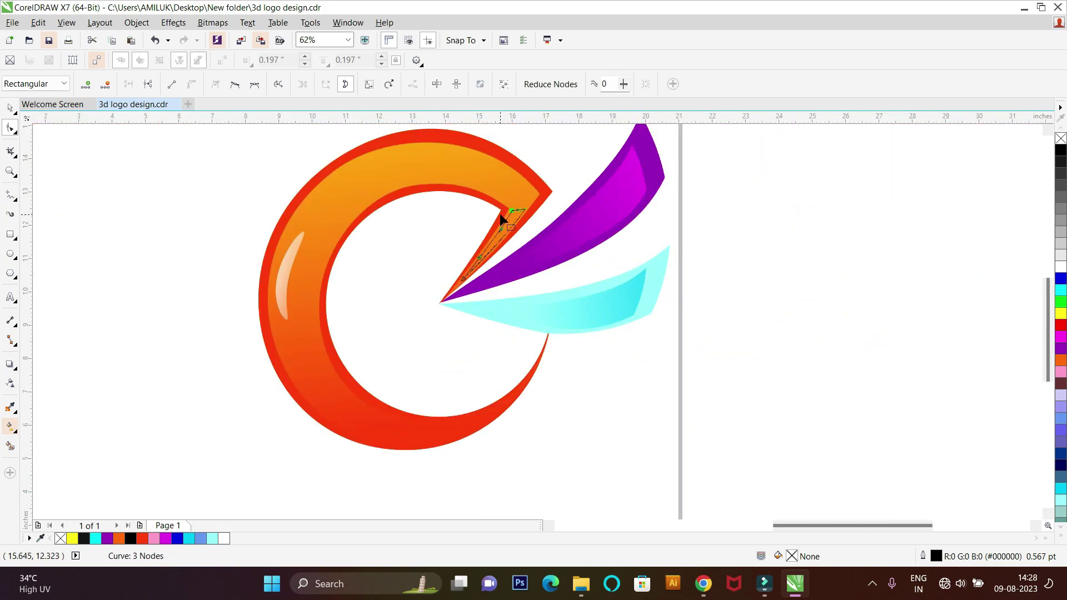
Fill the triangular highlight with white, remove its outline, and apply a linear transparency fading toward its lower tip
{"action": "scroll", "coordinate": [499, 214], "scroll_direction": "up", "scroll_amount": 1}
{"action": "left_click", "coordinate": [1061, 266]}
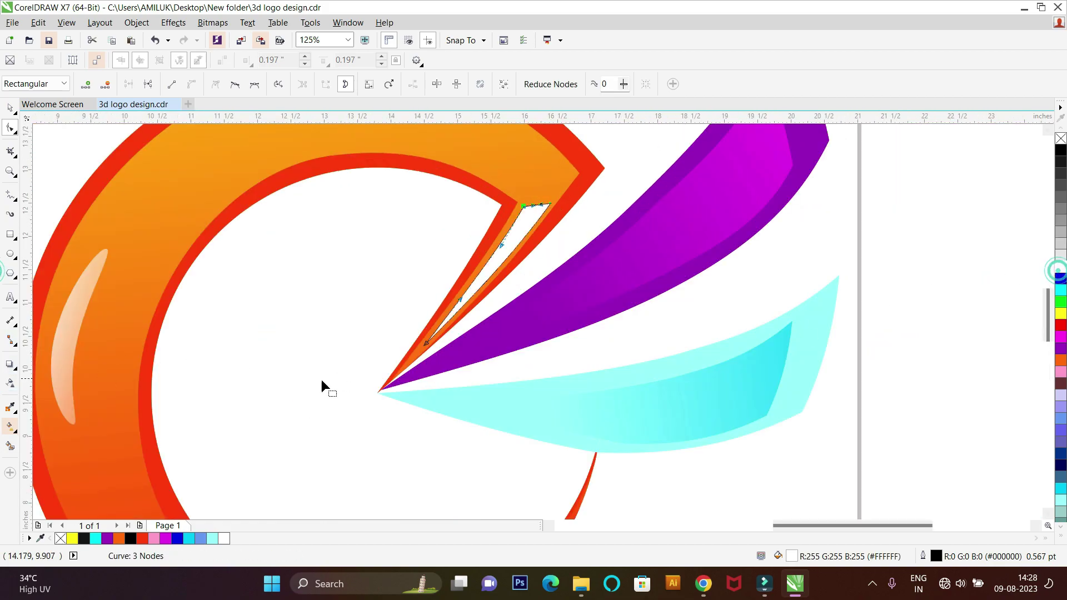
{"action": "right_click", "coordinate": [1061, 138]}
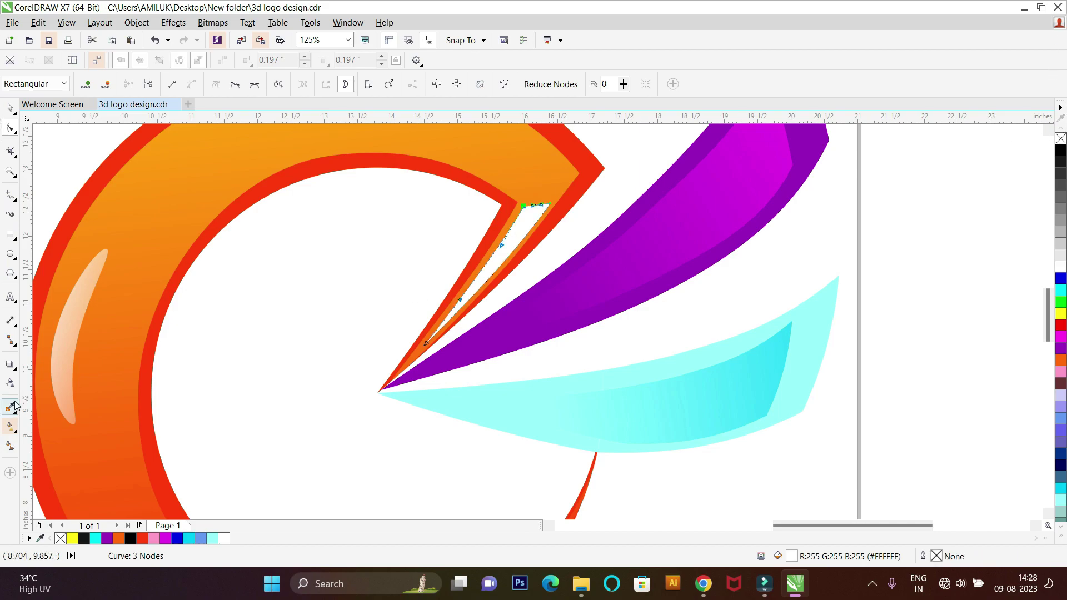
{"action": "left_click", "coordinate": [11, 383]}
{"action": "left_click_drag", "start_coordinate": [625, 156], "coordinate": [684, 129]}
{"action": "left_click_drag", "start_coordinate": [451, 355], "coordinate": [419, 373]}
{"action": "left_click", "coordinate": [10, 108]}
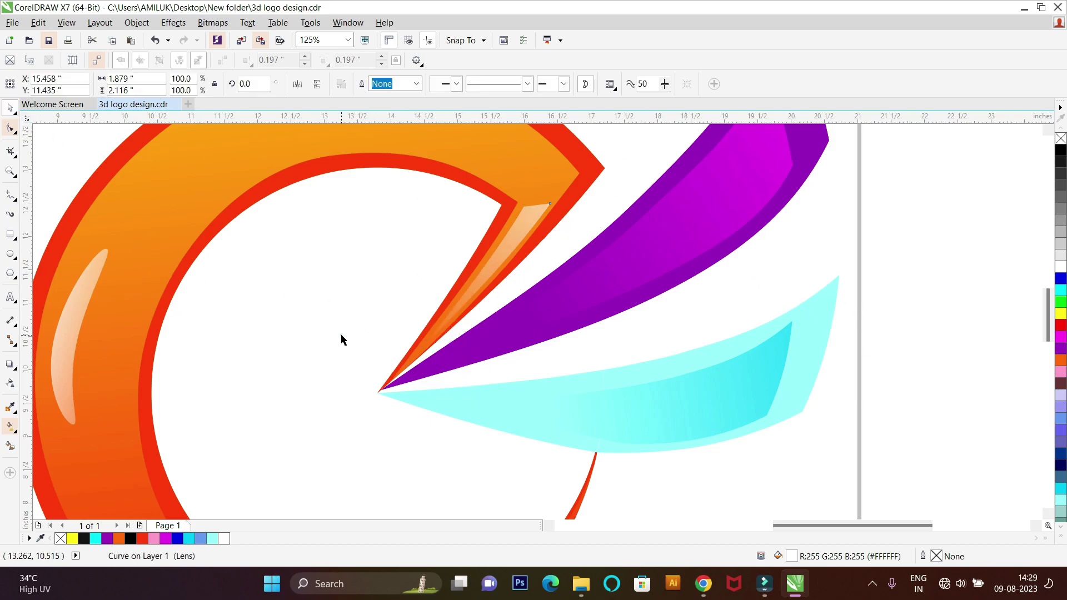
{"action": "left_click", "coordinate": [341, 335]}
{"action": "scroll", "coordinate": [401, 367], "scroll_direction": "down", "scroll_amount": 2}
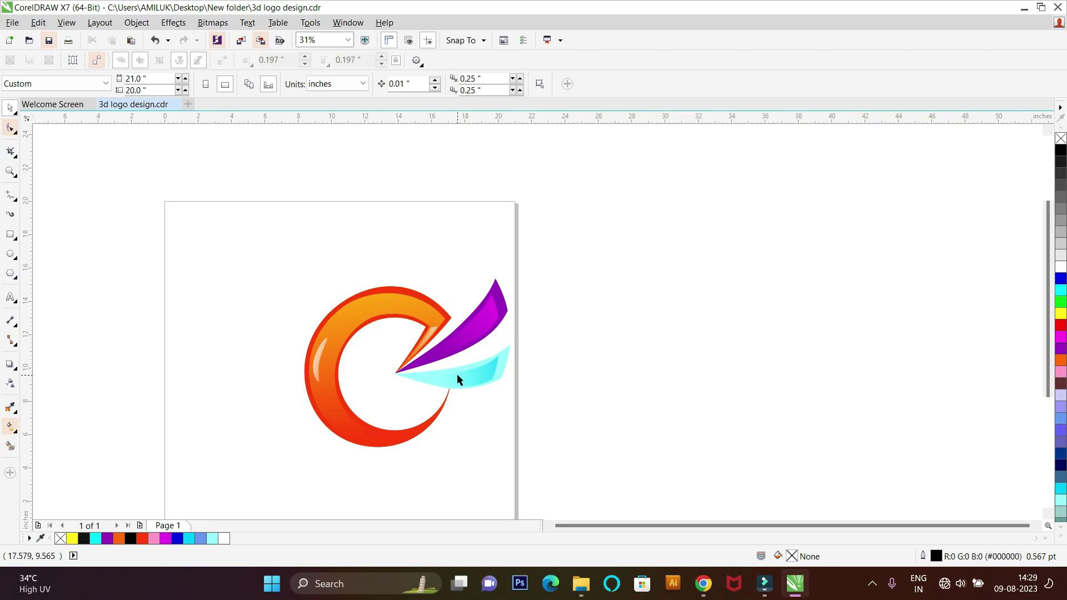
{"action": "left_click", "coordinate": [319, 365]}
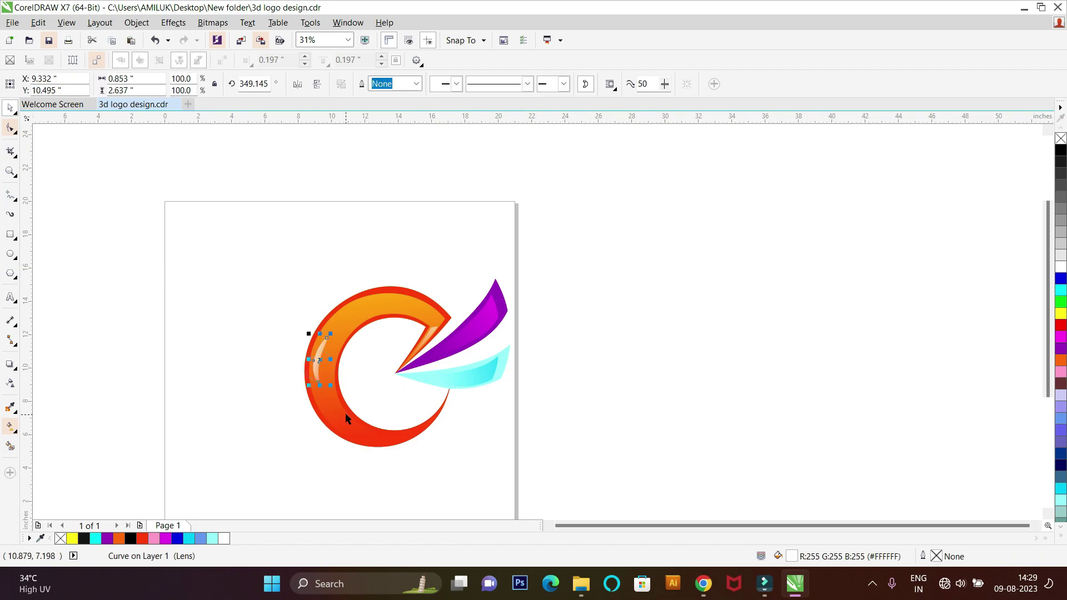
{"action": "key", "text": "F10"}
{"action": "scroll", "coordinate": [274, 386], "scroll_direction": "up", "scroll_amount": 2}
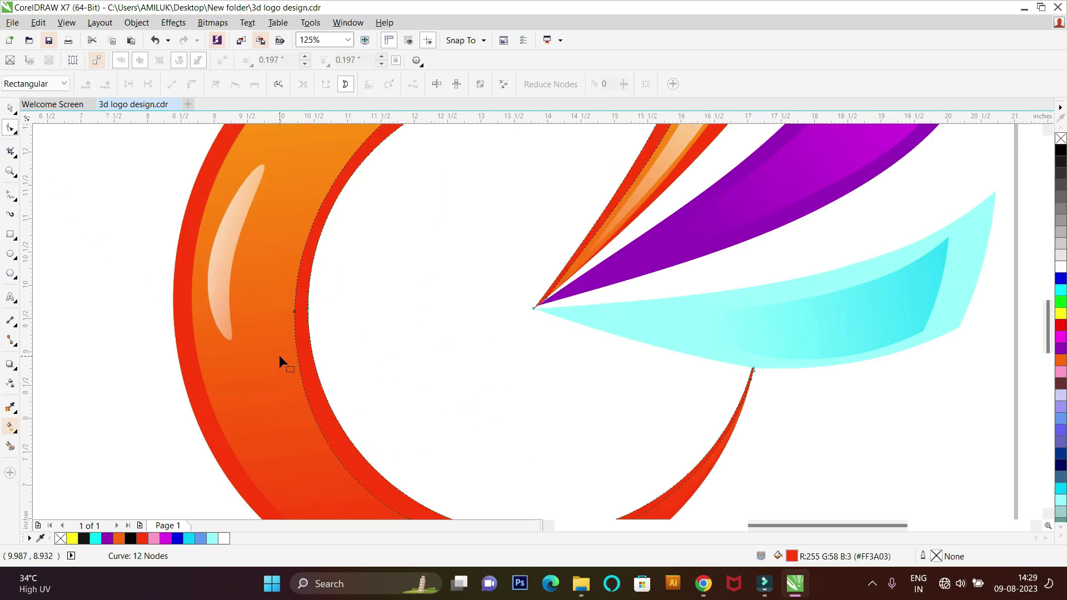
{"action": "scroll", "coordinate": [241, 361], "scroll_direction": "down", "scroll_amount": 1}
{"action": "left_click", "coordinate": [247, 360]}
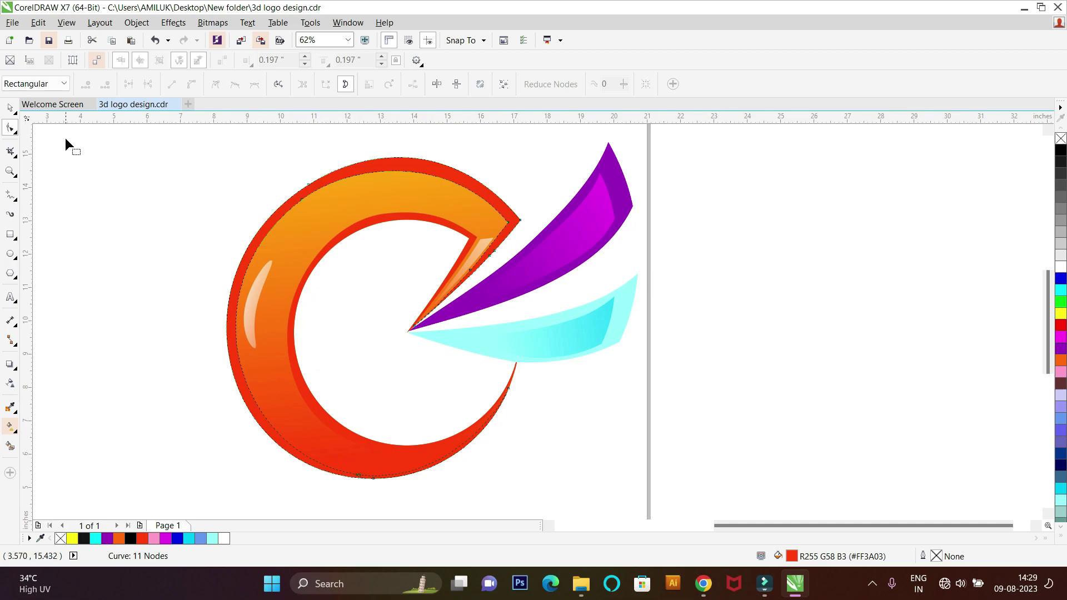
Select all parts of the logo and group them into one object
{"action": "left_click", "coordinate": [10, 108]}
{"action": "key", "text": "F3"}
{"action": "left_click_drag", "start_coordinate": [362, 210], "coordinate": [811, 449]}
{"action": "key", "text": "ctrl+g"}
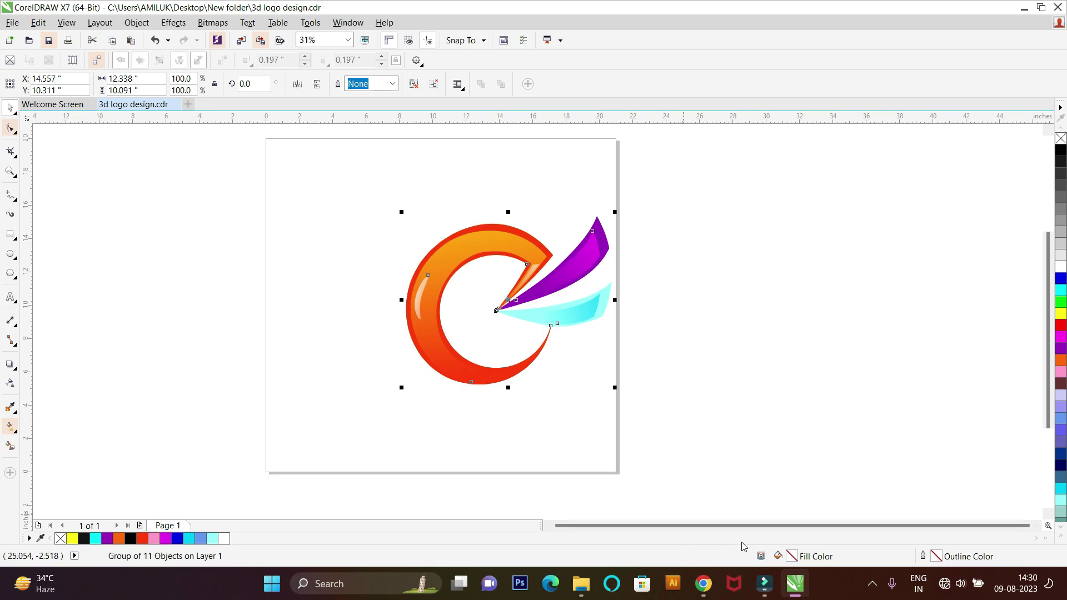
{"action": "scroll", "coordinate": [435, 412], "scroll_direction": "up", "scroll_amount": 3}
{"action": "left_click", "coordinate": [289, 307]}
{"action": "scroll", "coordinate": [377, 339], "scroll_direction": "down", "scroll_amount": 3}
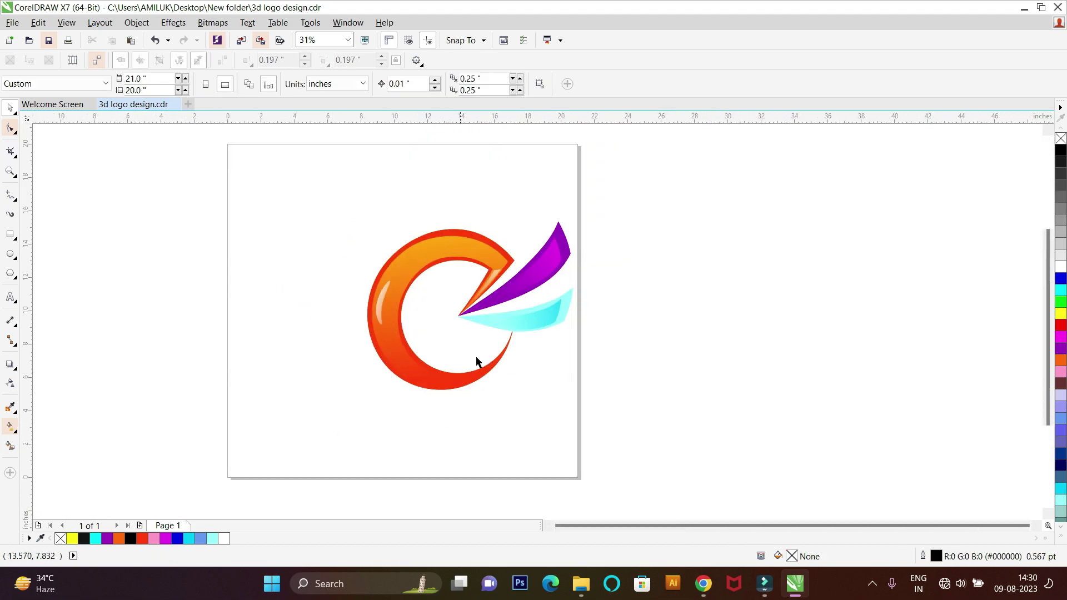
Draw a black-filled landscape rectangle in the blank area to the right of the page
{"action": "scroll", "coordinate": [389, 364], "scroll_direction": "down", "scroll_amount": 3}
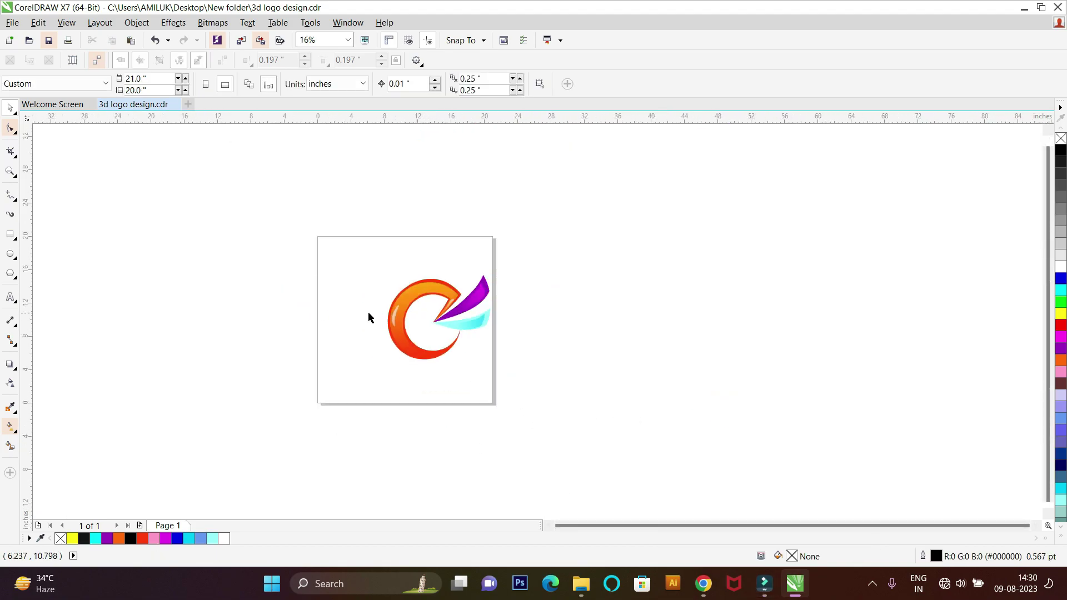
{"action": "left_click_drag", "start_coordinate": [669, 234], "coordinate": [861, 397]}
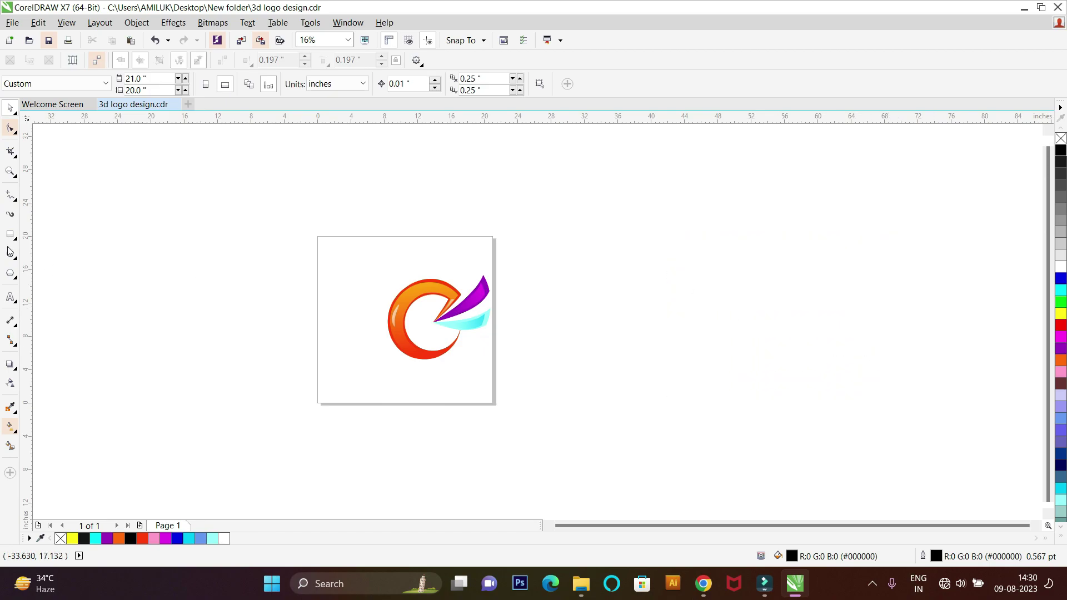
{"action": "key", "text": "F6"}
{"action": "left_click_drag", "start_coordinate": [596, 231], "coordinate": [789, 379]}
{"action": "left_click", "coordinate": [10, 107]}
Place the logo group inside the black rectangle with PowerClip
{"action": "left_click_drag", "start_coordinate": [309, 262], "coordinate": [665, 388]}
{"action": "right_click", "coordinate": [441, 307]}
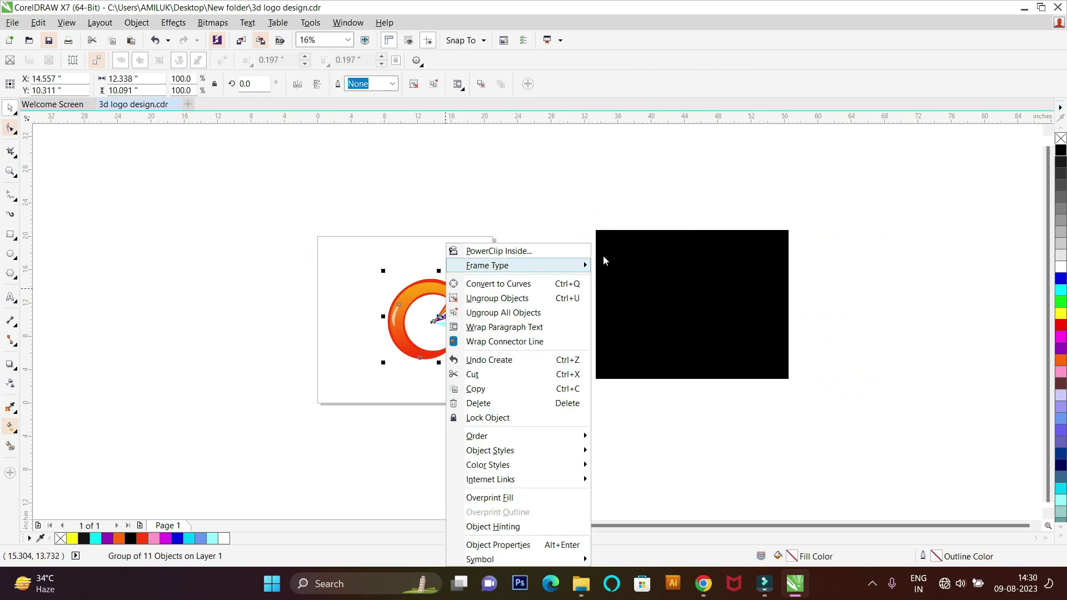
{"action": "left_click", "coordinate": [512, 248]}
{"action": "left_click", "coordinate": [681, 262]}
{"action": "scroll", "coordinate": [336, 300], "scroll_direction": "right", "scroll_amount": 3}
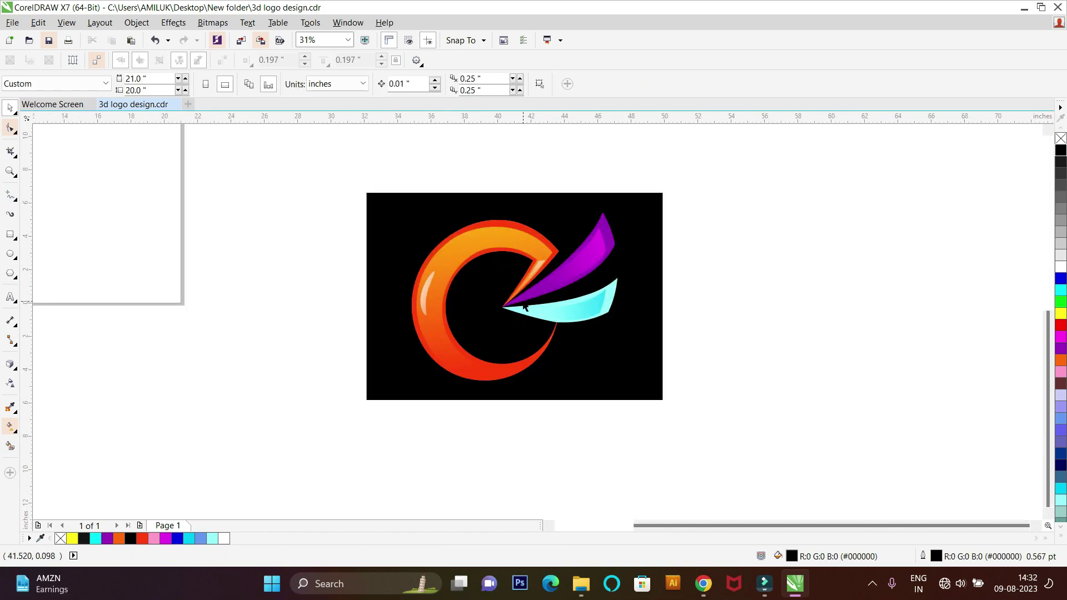
{"action": "scroll", "coordinate": [603, 349], "scroll_direction": "down", "scroll_amount": 2}
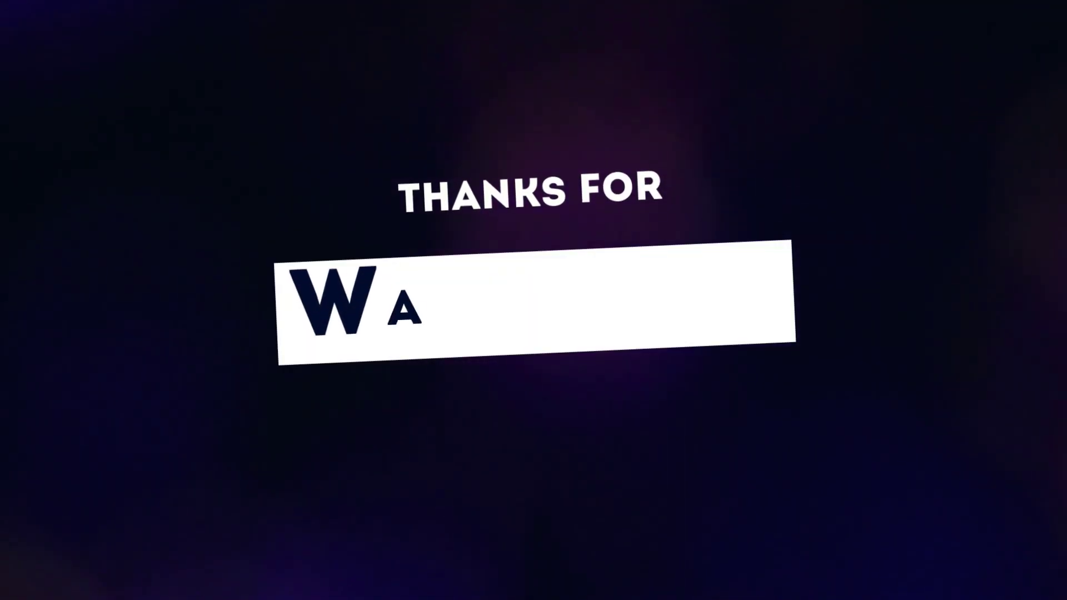